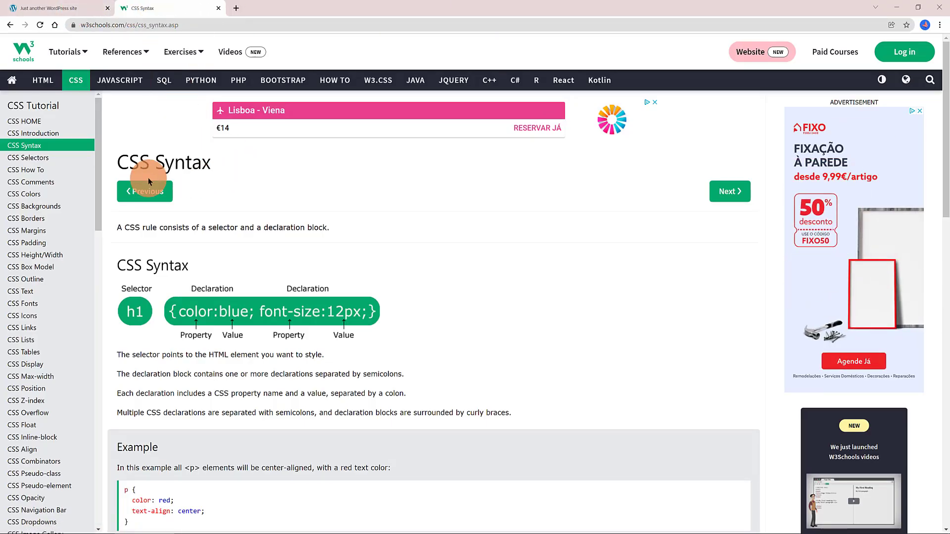
Step: Scroll down the W3Schools CSS tutorial sidebar toward the CSS 2D Transforms link
{"action": "scroll", "coordinate": [216, 273], "scroll_direction": "down", "scroll_amount": 3}
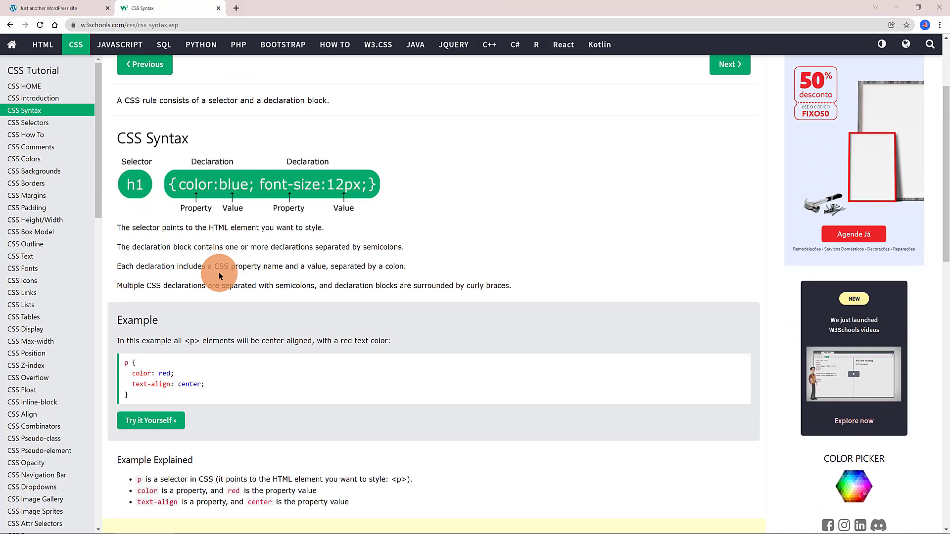
{"action": "scroll", "coordinate": [218, 275], "scroll_direction": "down", "scroll_amount": 6}
{"action": "scroll", "coordinate": [29, 297], "scroll_direction": "down", "scroll_amount": 10}
{"action": "left_click", "coordinate": [11, 311]}
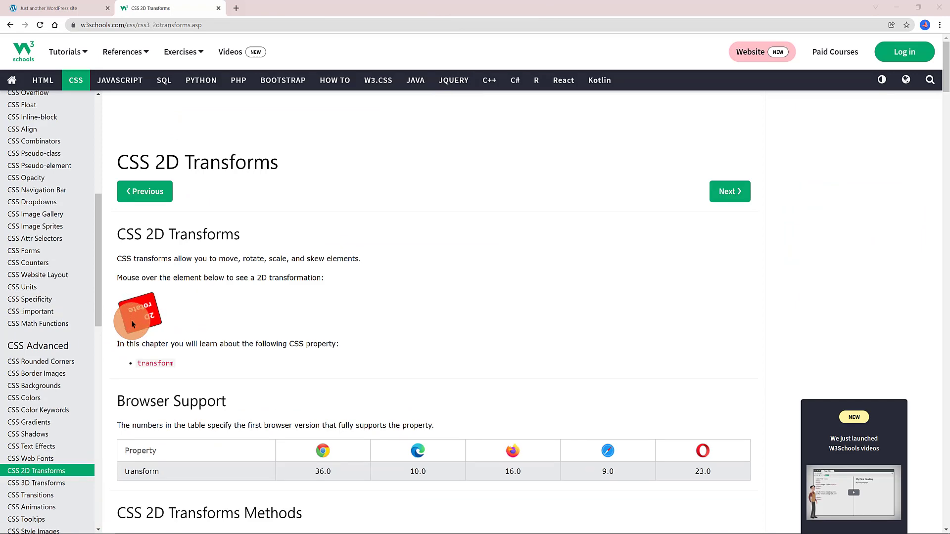
{"action": "scroll", "coordinate": [179, 365], "scroll_direction": "down", "scroll_amount": 3}
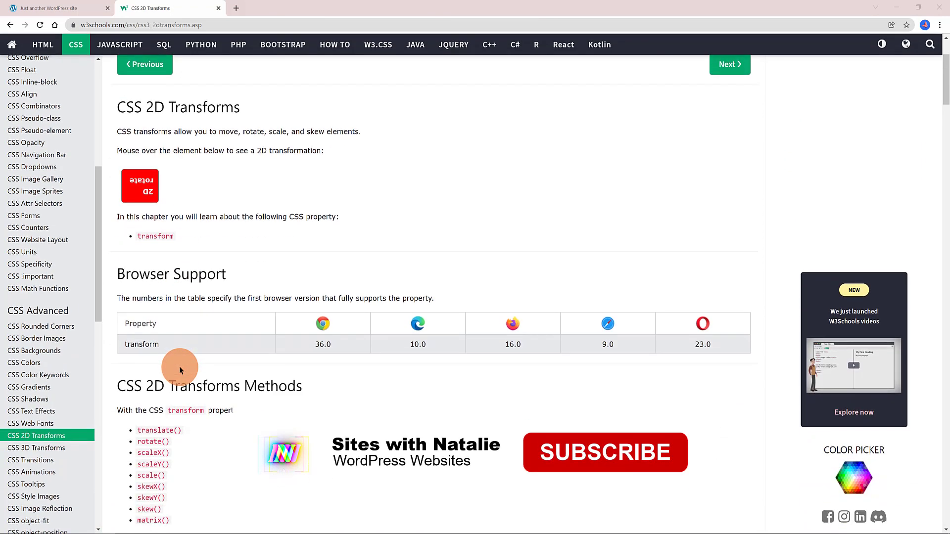
{"action": "scroll", "coordinate": [159, 372], "scroll_direction": "down", "scroll_amount": 3}
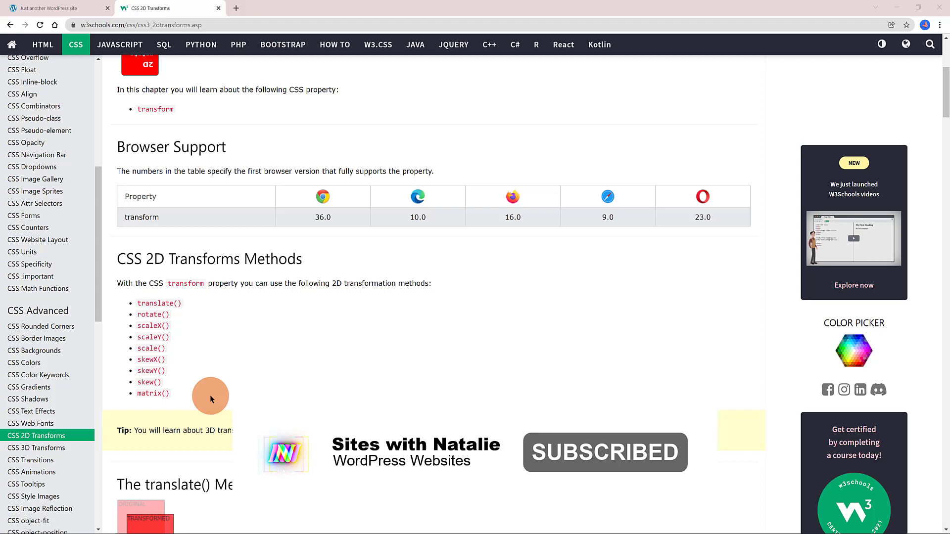
{"action": "scroll", "coordinate": [224, 384], "scroll_direction": "up", "scroll_amount": 1}
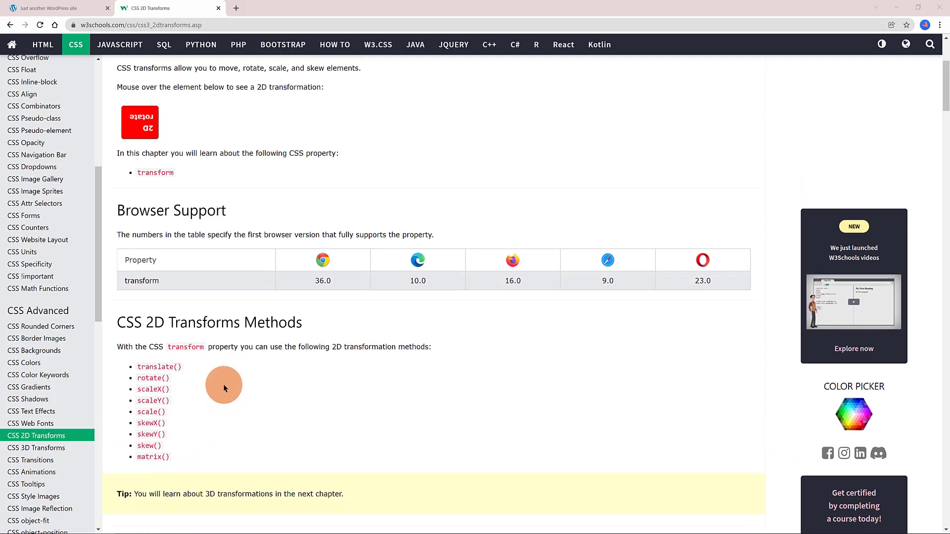
{"action": "scroll", "coordinate": [222, 384], "scroll_direction": "up", "scroll_amount": 3}
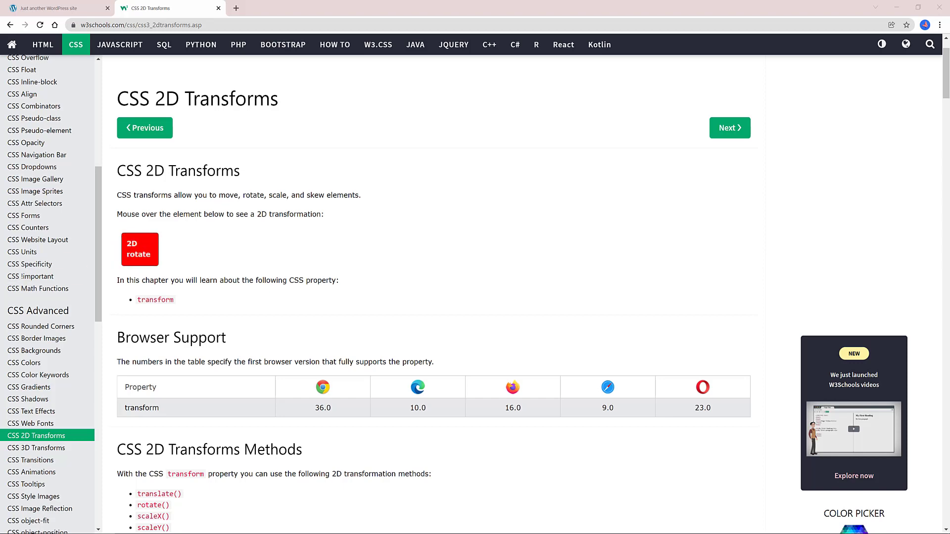
Step: Switch to the WordPress admin and show Pages > All Pages
{"action": "left_click", "coordinate": [101, 262]}
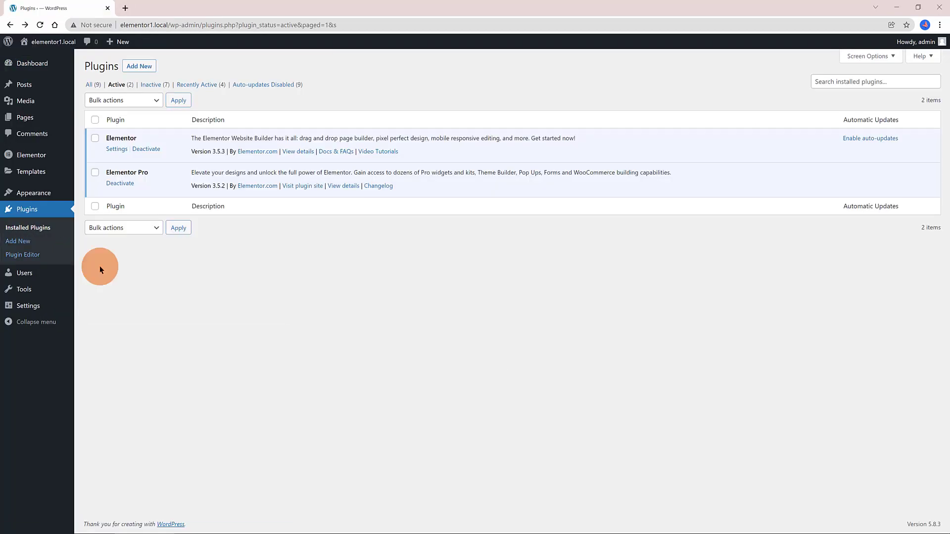
{"action": "left_click", "coordinate": [93, 120]}
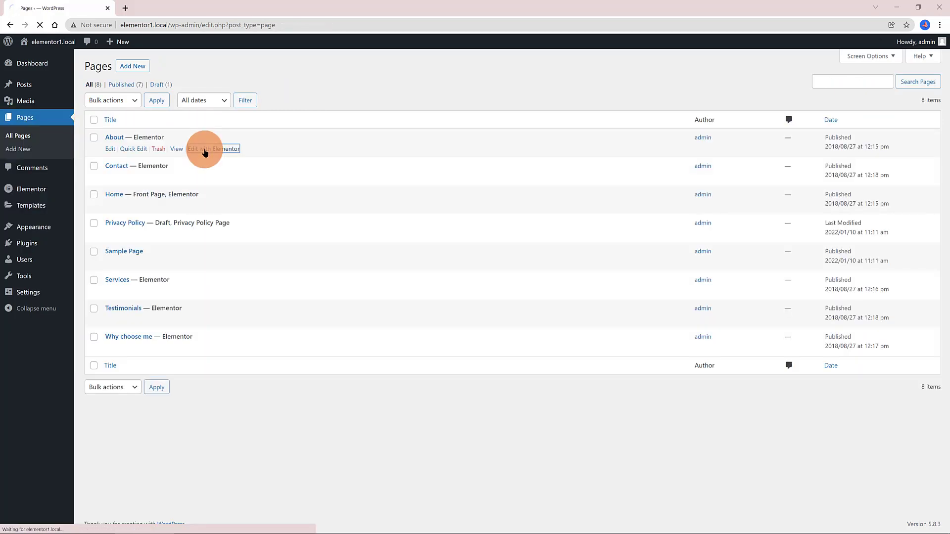
Step: Open the About page in the Elementor editor and scroll through it
{"action": "left_click", "coordinate": [203, 150]}
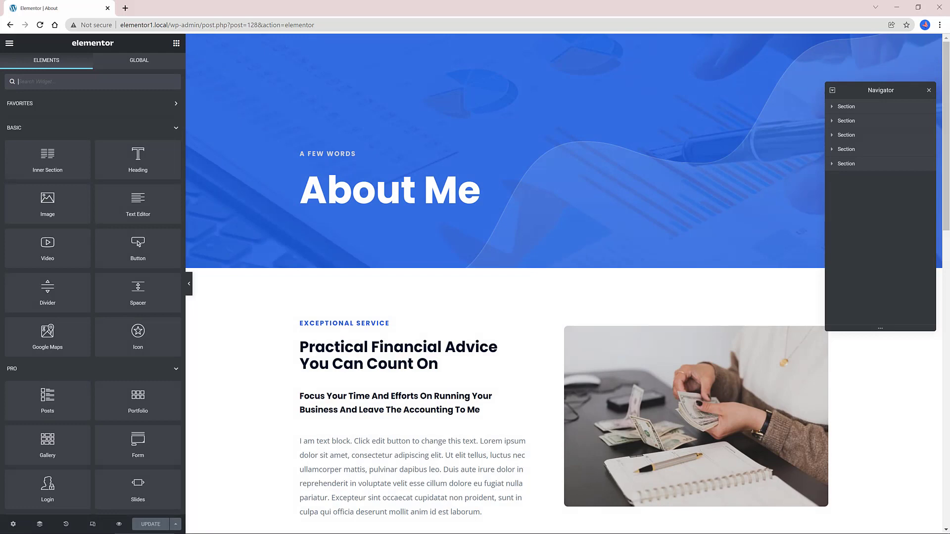
{"action": "scroll", "coordinate": [274, 254], "scroll_direction": "down", "scroll_amount": 4}
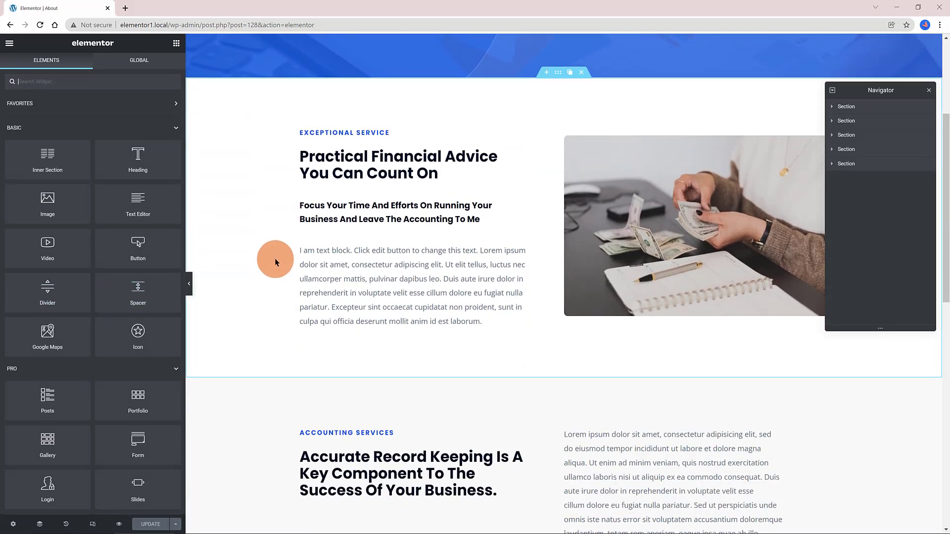
{"action": "scroll", "coordinate": [272, 258], "scroll_direction": "down", "scroll_amount": 6}
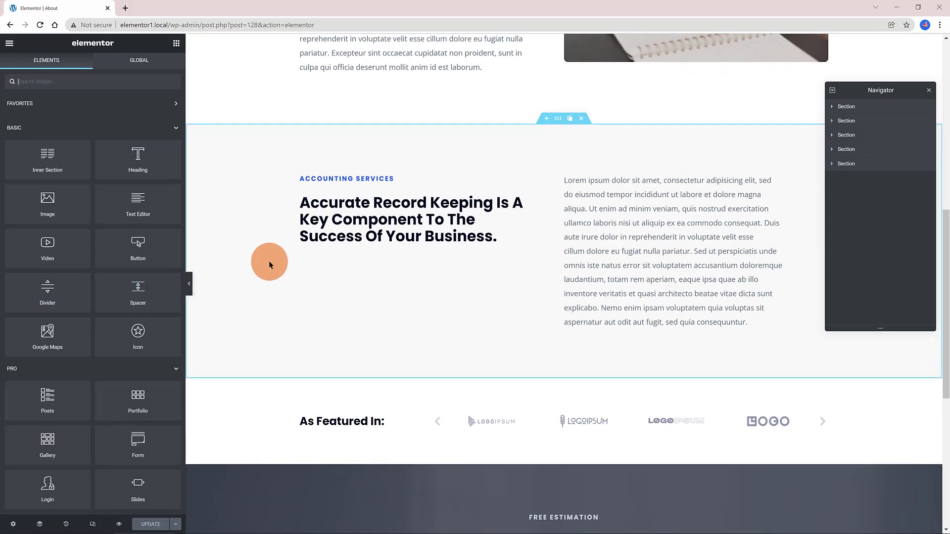
{"action": "scroll", "coordinate": [269, 260], "scroll_direction": "up", "scroll_amount": 10}
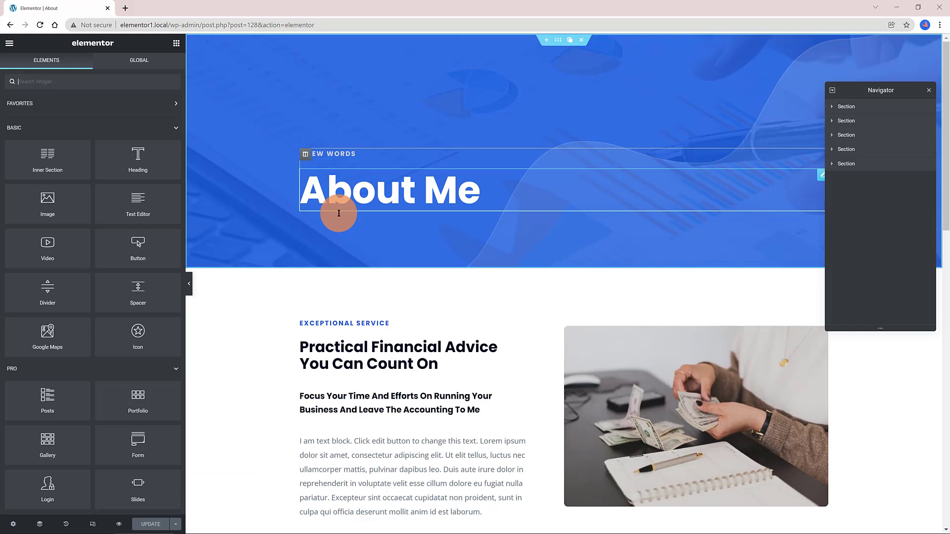
Step: Check the About Me heading's hover Skew, trying 0 then restoring -10
{"action": "left_click", "coordinate": [339, 213]}
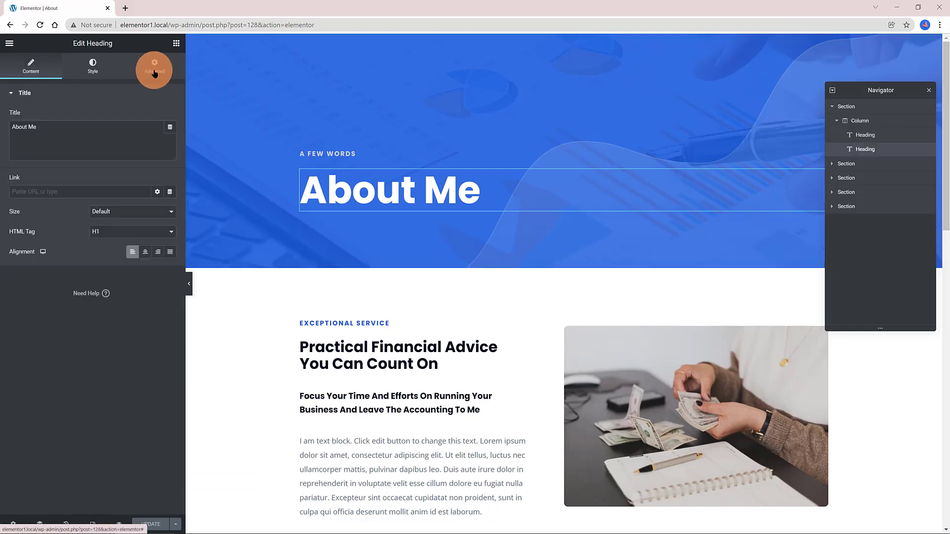
{"action": "left_click", "coordinate": [154, 70]}
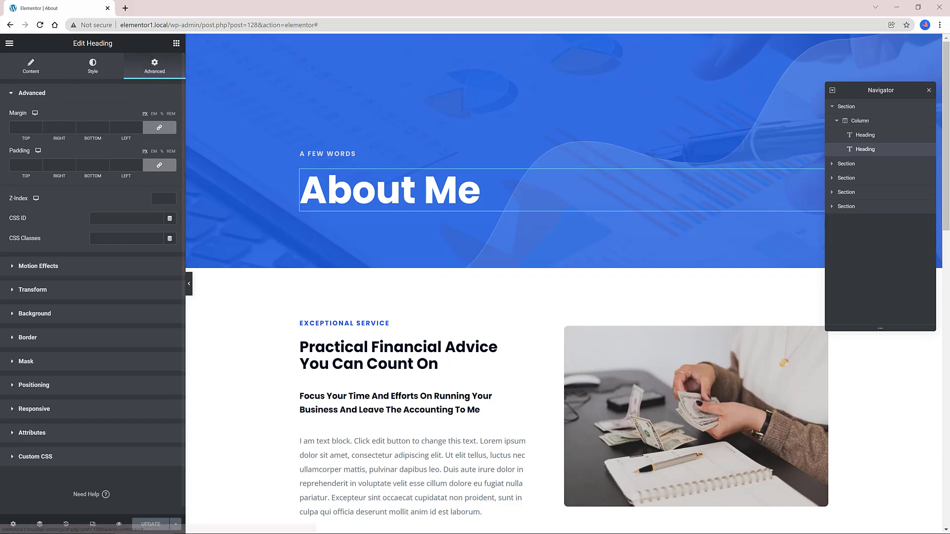
{"action": "left_click", "coordinate": [58, 290]}
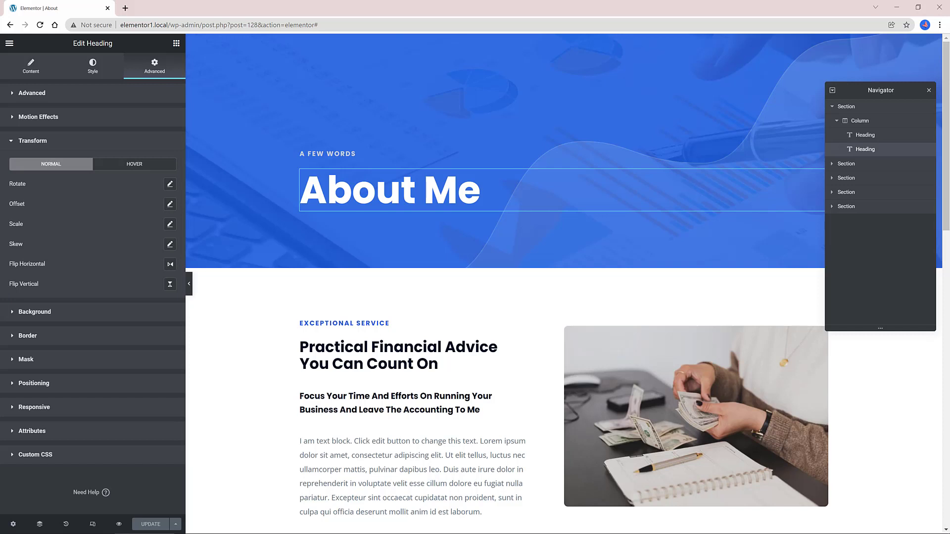
{"action": "left_click", "coordinate": [140, 166]}
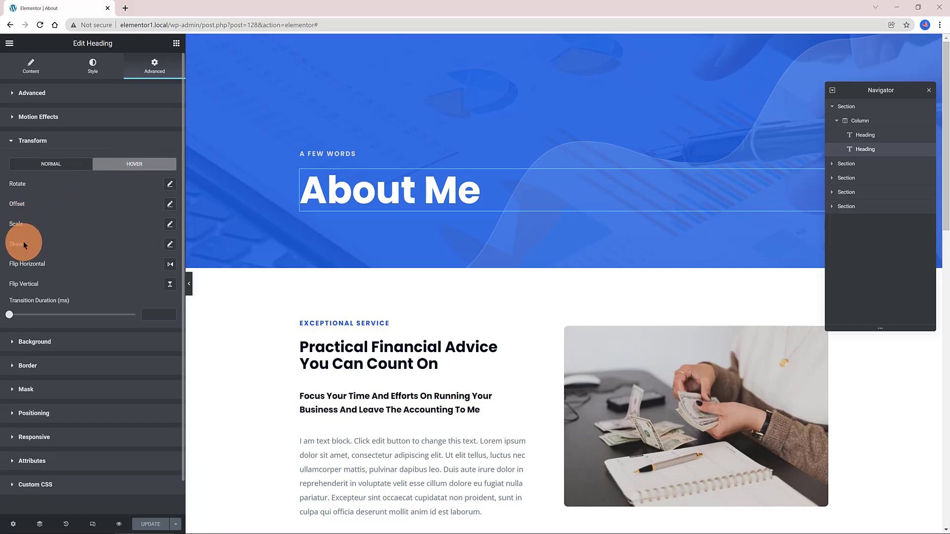
{"action": "left_click", "coordinate": [169, 244]}
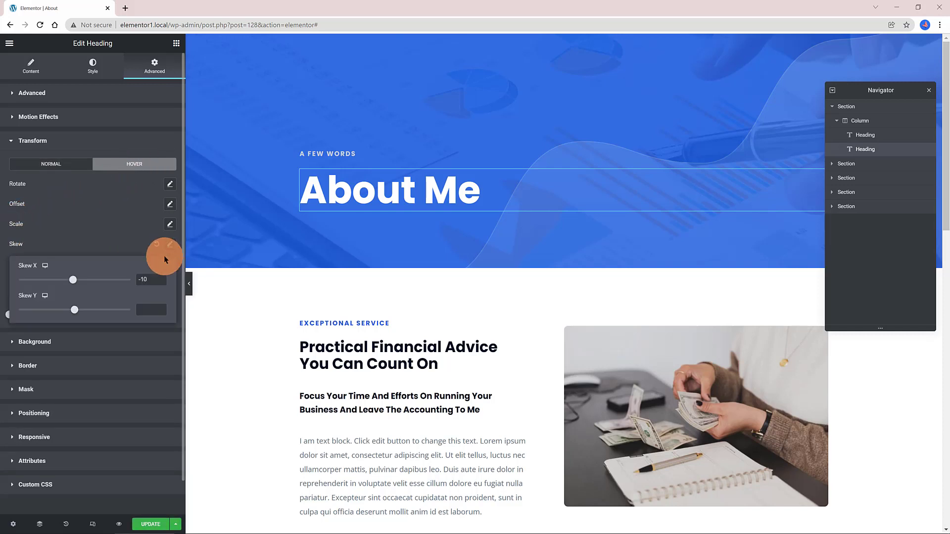
{"action": "type", "text": "0"}
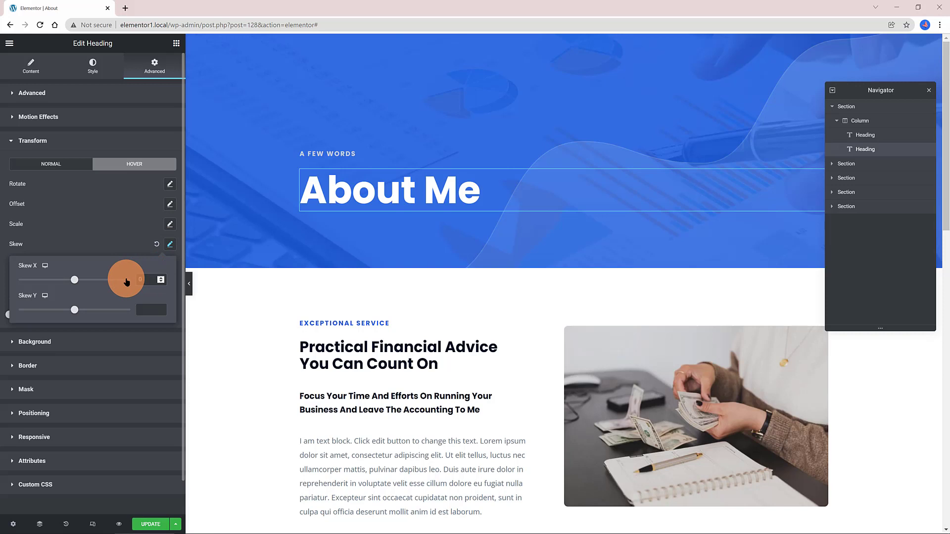
{"action": "key", "text": "ctrl+z"}
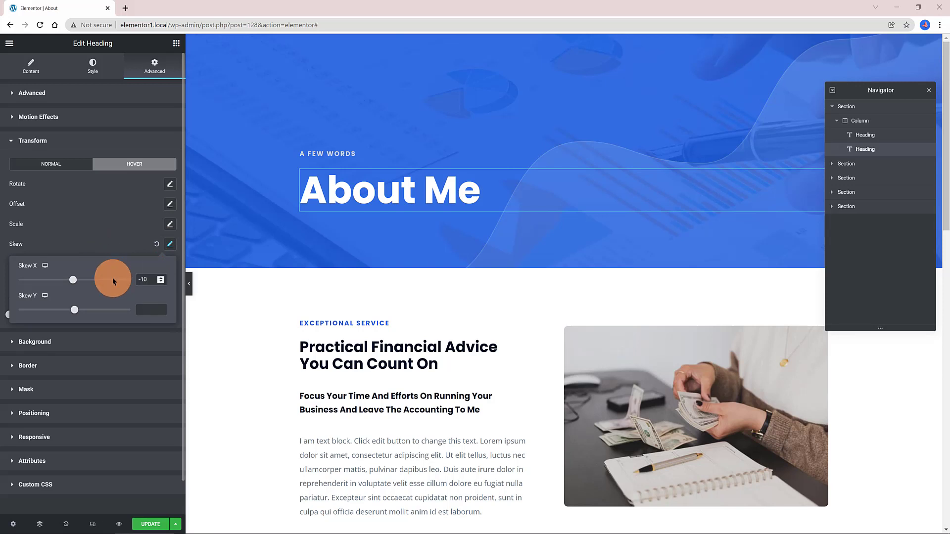
{"action": "mouse_move", "coordinate": [285, 181]}
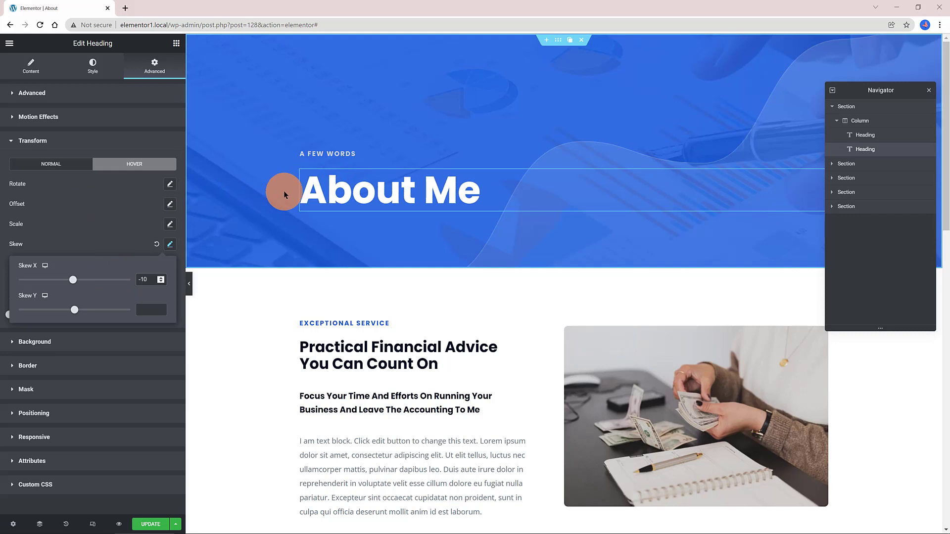
{"action": "mouse_move", "coordinate": [338, 189]}
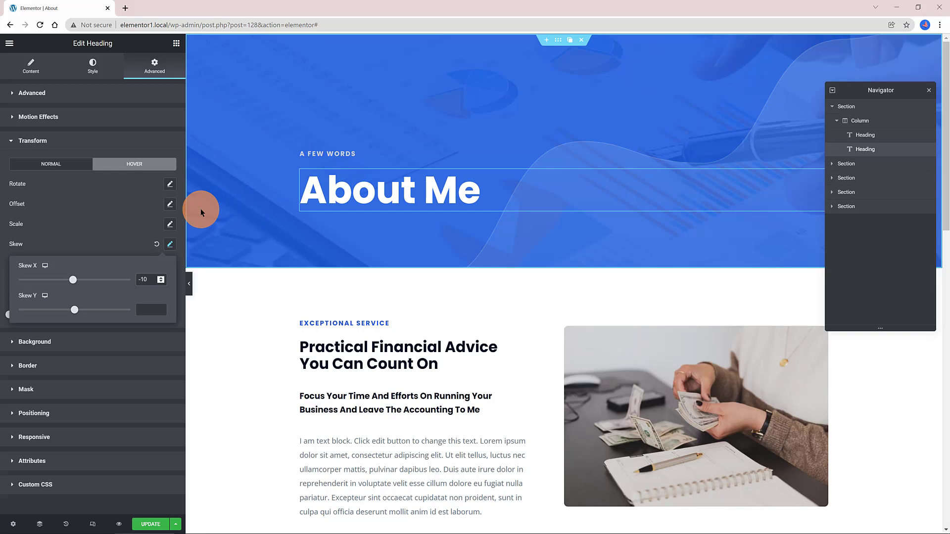
{"action": "left_click", "coordinate": [121, 233]}
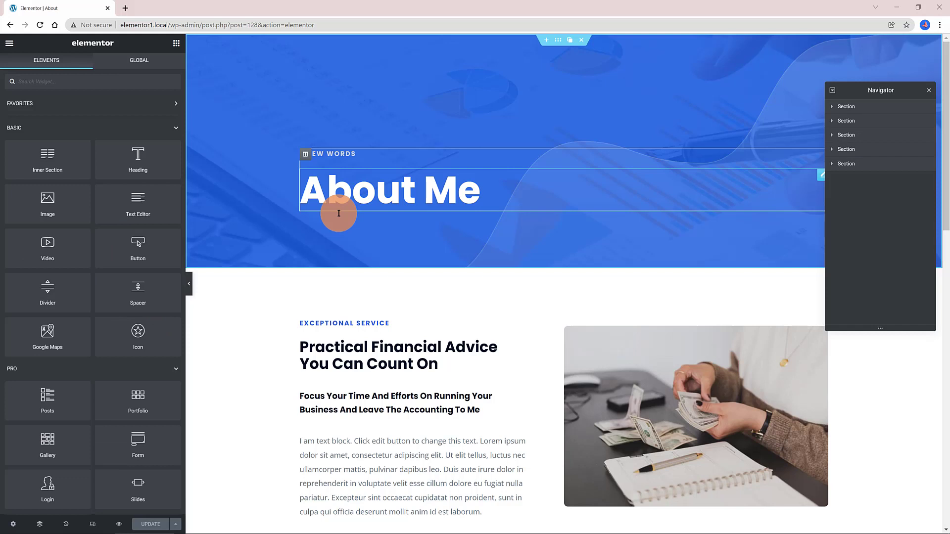
Step: Select the About Me heading and show its Advanced > Transform settings on the Hover tab
{"action": "left_click", "coordinate": [338, 214]}
{"action": "left_click", "coordinate": [154, 69]}
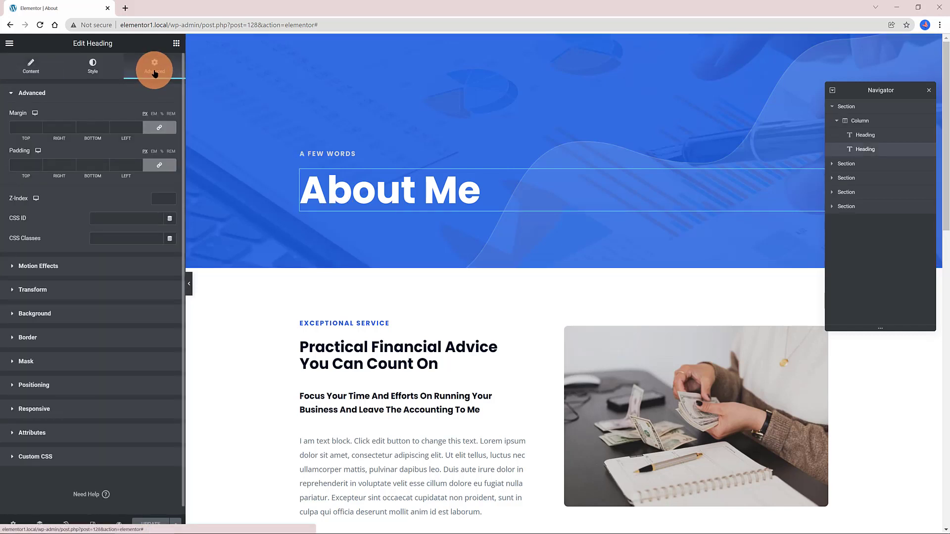
{"action": "left_click", "coordinate": [58, 290]}
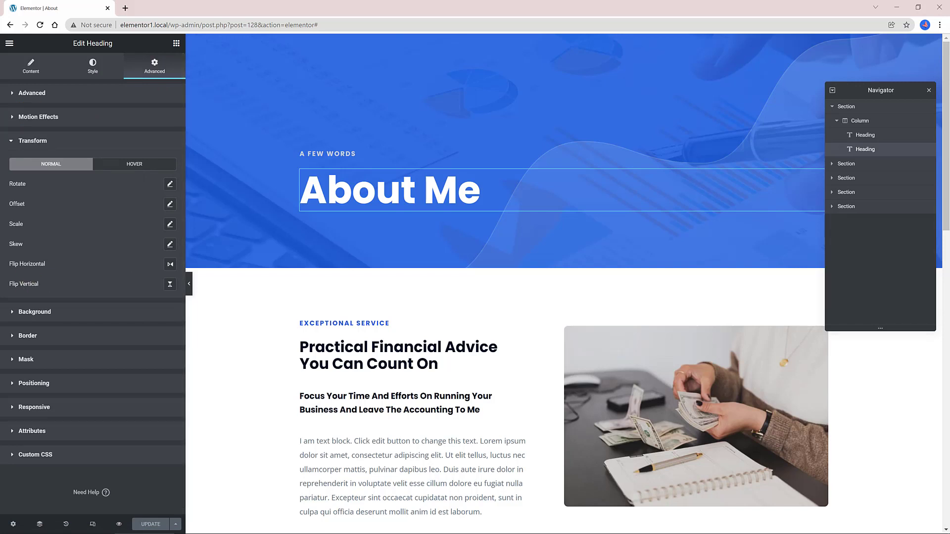
{"action": "left_click", "coordinate": [139, 165]}
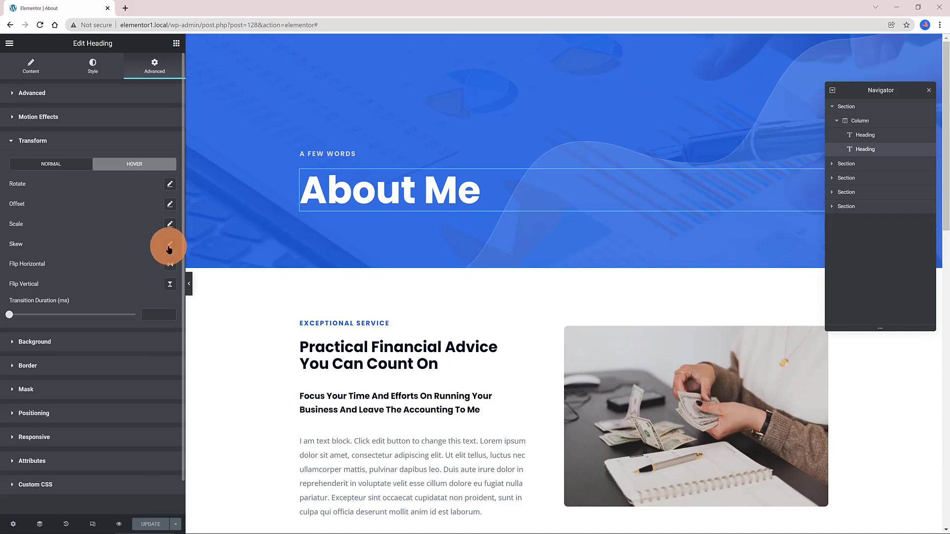
Step: Set the heading's hover Skew X to -10 and Transition Duration to 1000 ms
{"action": "left_click", "coordinate": [170, 245]}
{"action": "left_click", "coordinate": [144, 280]}
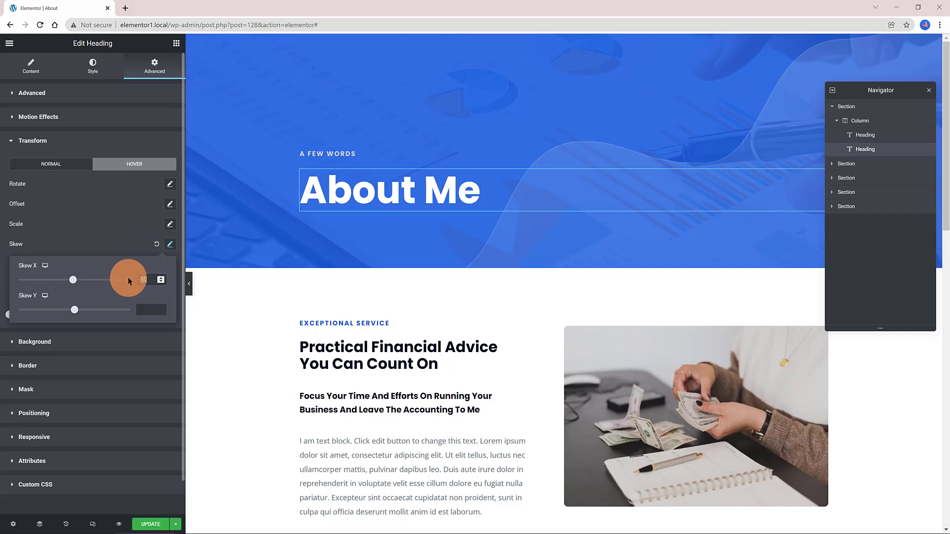
{"action": "key", "text": "BackSpace"}
{"action": "key", "text": "BackSpace"}
{"action": "key", "text": "BackSpace"}
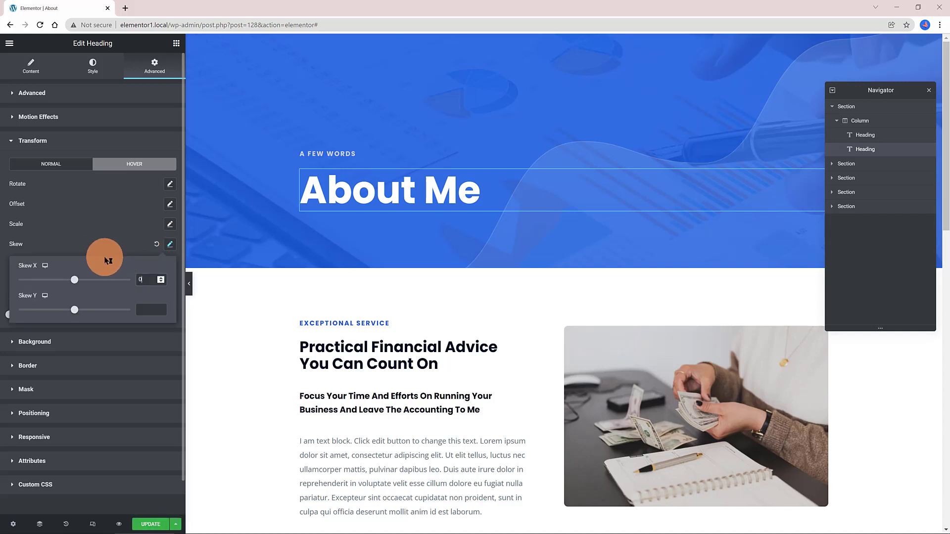
{"action": "type", "text": "-10"}
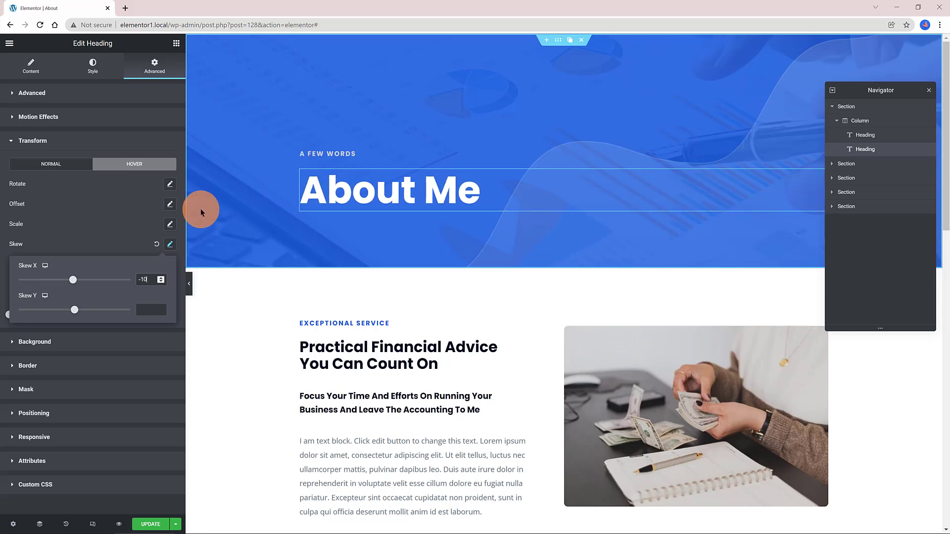
{"action": "left_click", "coordinate": [124, 234]}
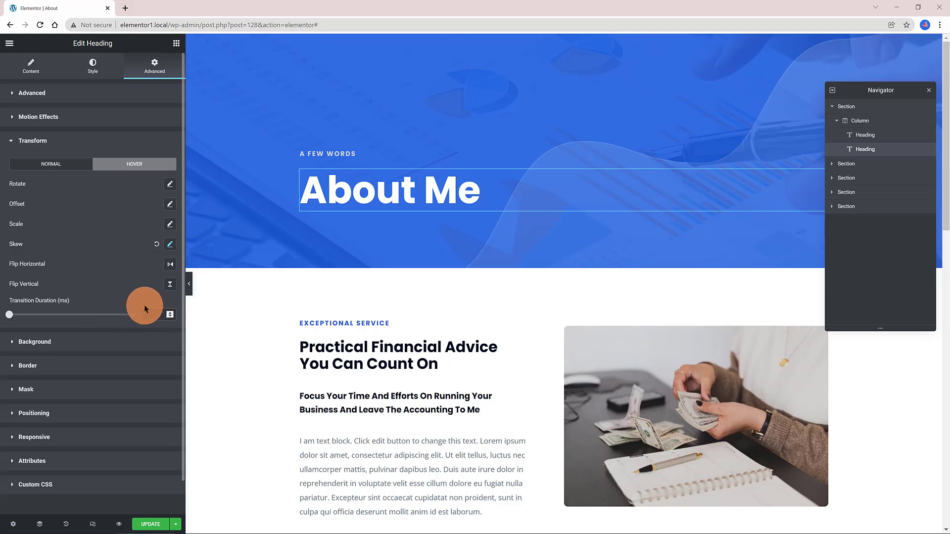
{"action": "type", "text": "1000"}
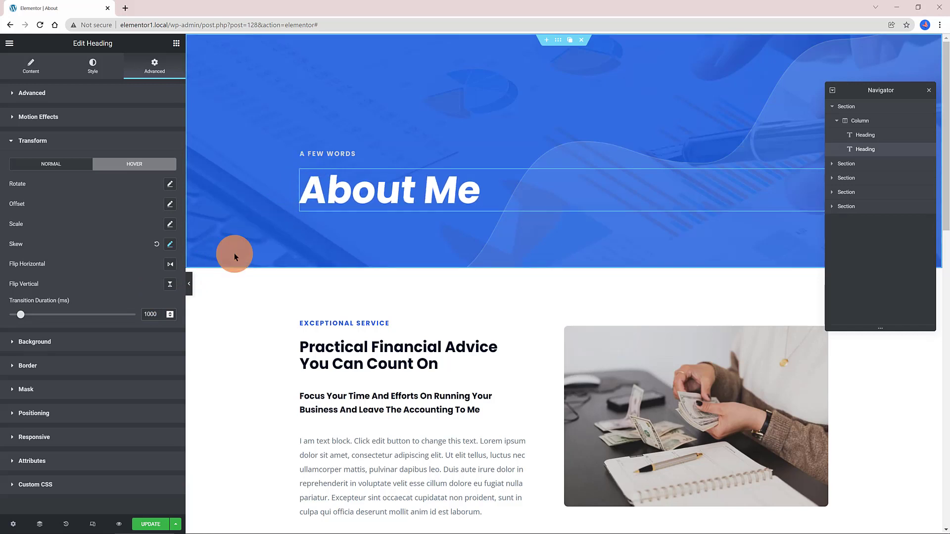
Step: Reset the hover Transition Duration to 1000 ms after nudging it
{"action": "left_click", "coordinate": [169, 313]}
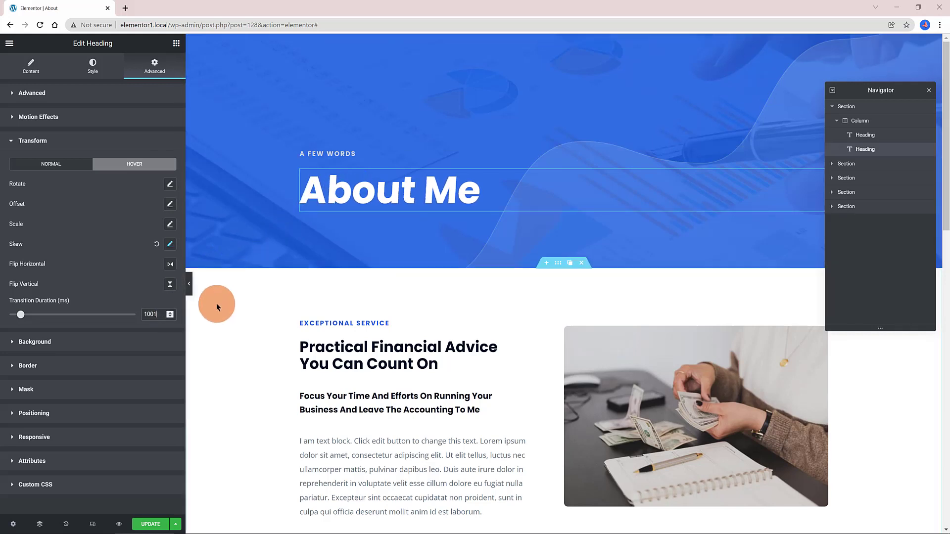
{"action": "left_click", "coordinate": [170, 314]}
{"action": "left_click", "coordinate": [170, 315]}
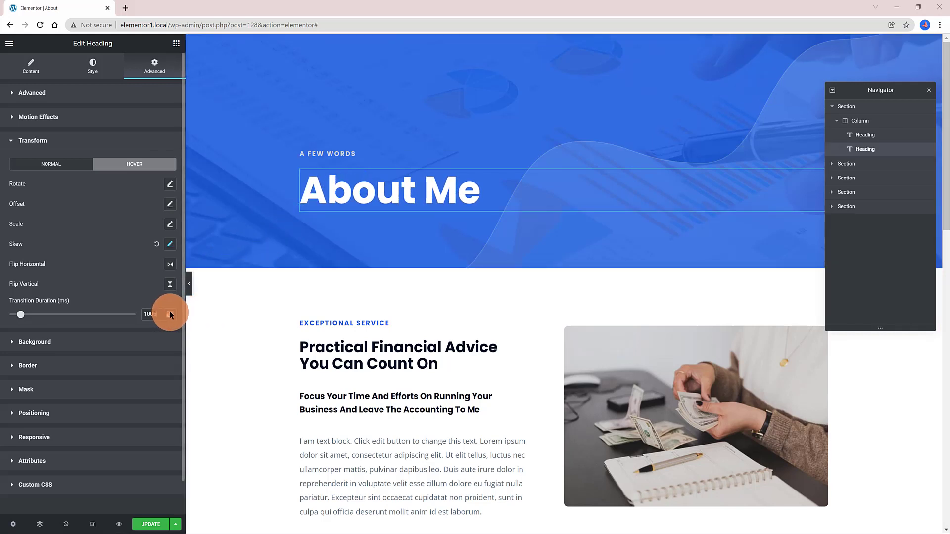
{"action": "double_click", "coordinate": [148, 315]}
{"action": "type", "text": "1"}
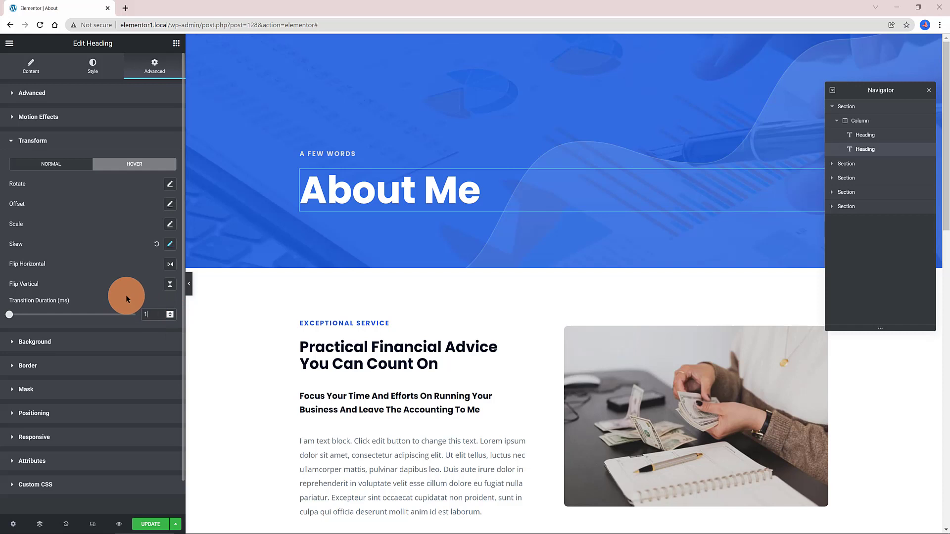
{"action": "type", "text": "000"}
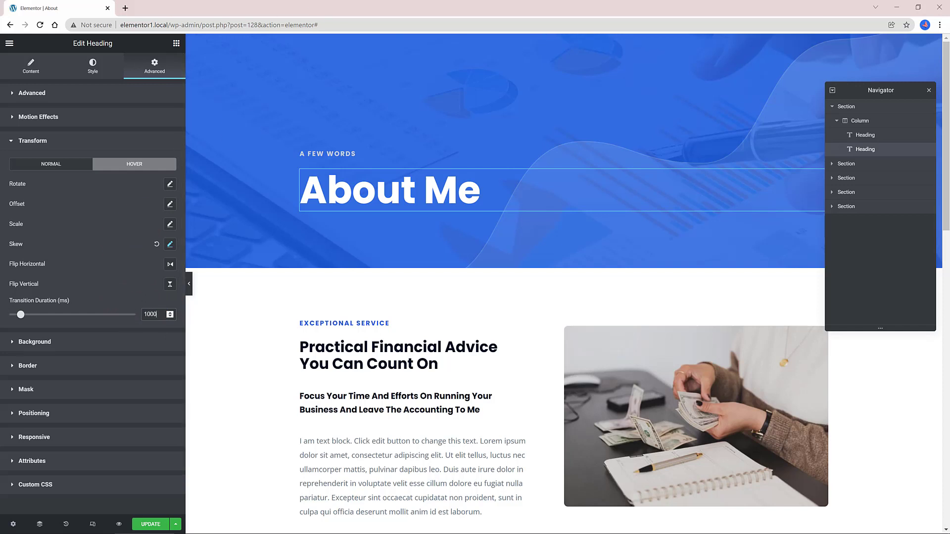
{"action": "left_click", "coordinate": [131, 252]}
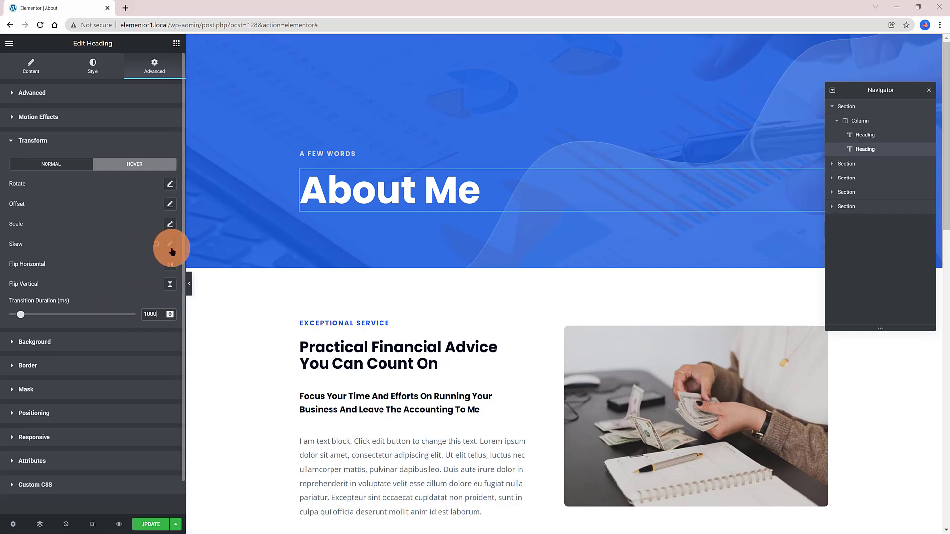
Step: Set the About Me heading's hover Skew Y to -10
{"action": "left_click", "coordinate": [171, 246]}
{"action": "left_click", "coordinate": [156, 299]}
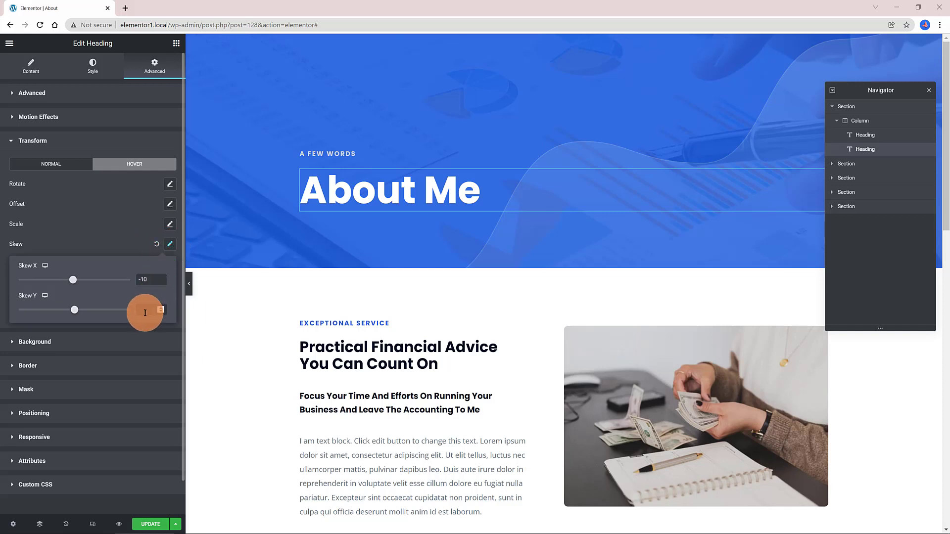
{"action": "type", "text": "-10"}
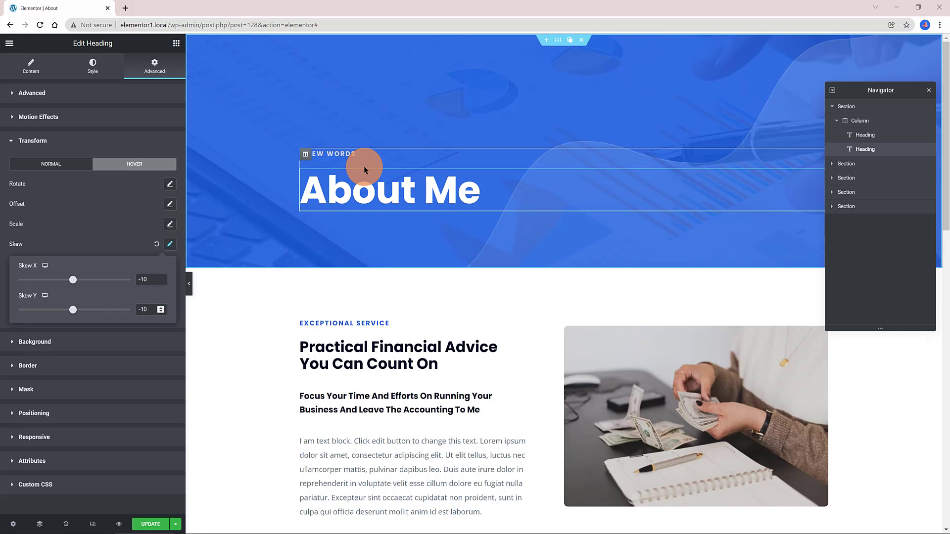
{"action": "left_click", "coordinate": [156, 244]}
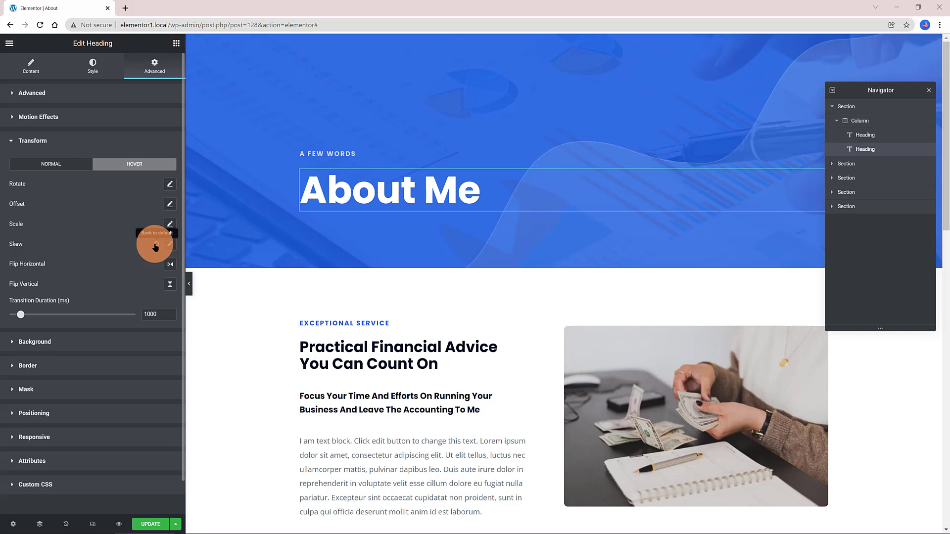
Step: Open and review the heading's hover Offset and Rotate settings
{"action": "left_click", "coordinate": [169, 203]}
{"action": "left_click", "coordinate": [136, 239]}
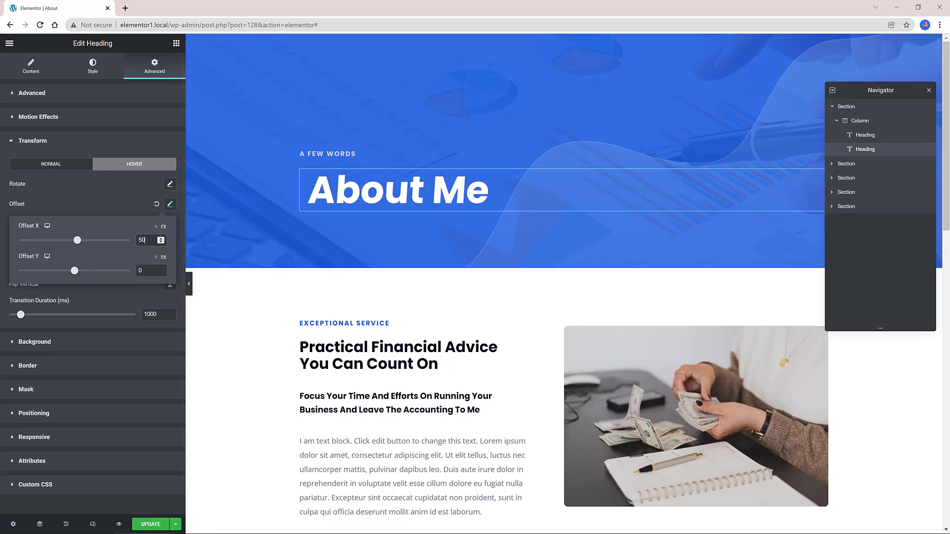
{"action": "left_click", "coordinate": [171, 185]}
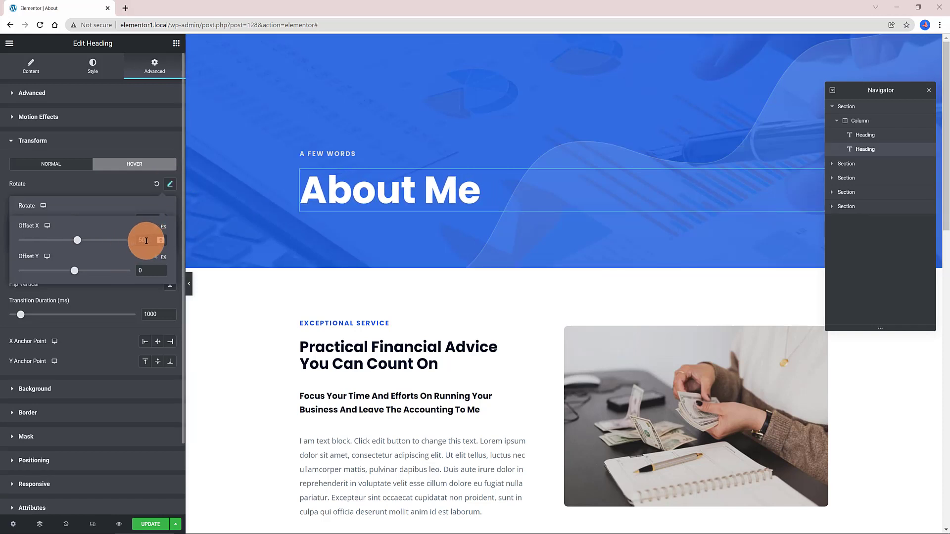
{"action": "left_click", "coordinate": [145, 204]}
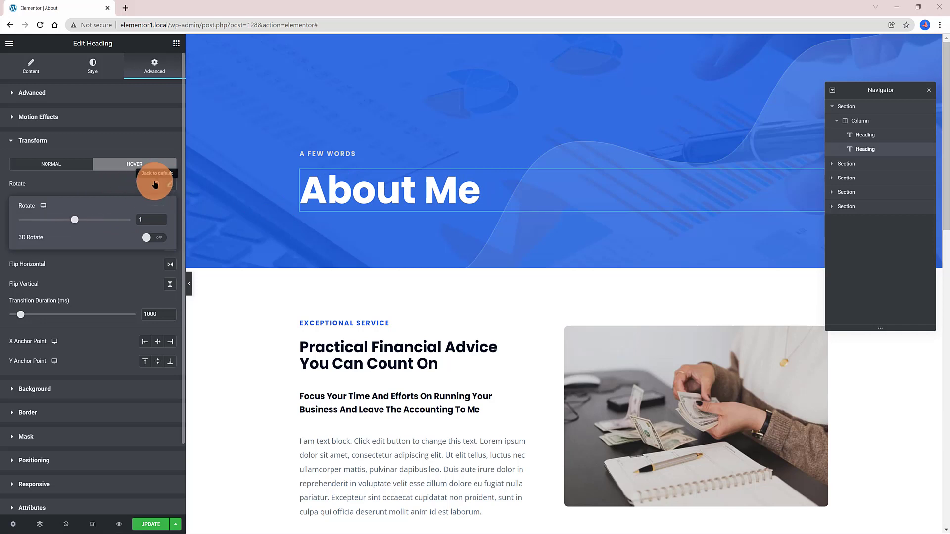
{"action": "left_click", "coordinate": [169, 185]}
Step: Try a 6° hover rotation, set it to 1°, then recheck the offset
{"action": "left_click", "coordinate": [170, 185]}
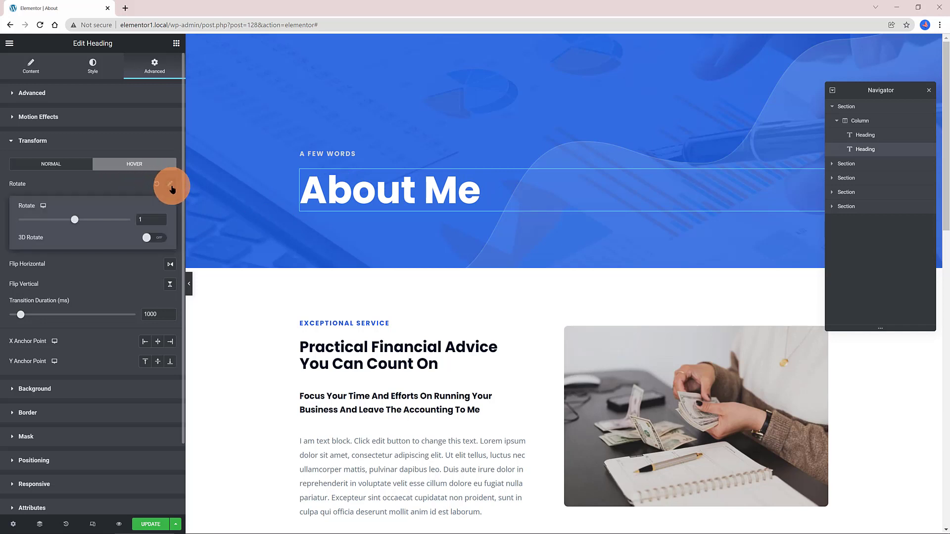
{"action": "left_click_drag", "start_coordinate": [147, 217], "coordinate": [126, 227]}
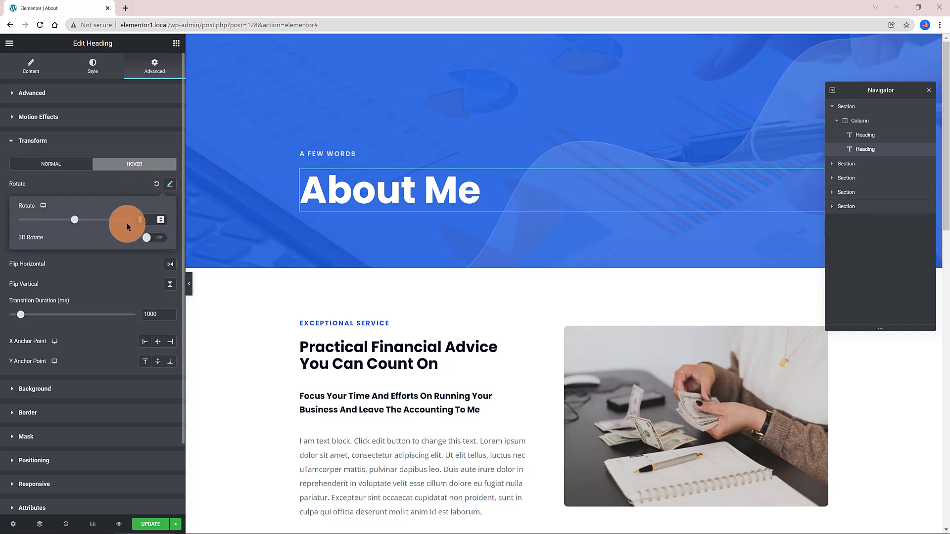
{"action": "type", "text": "6"}
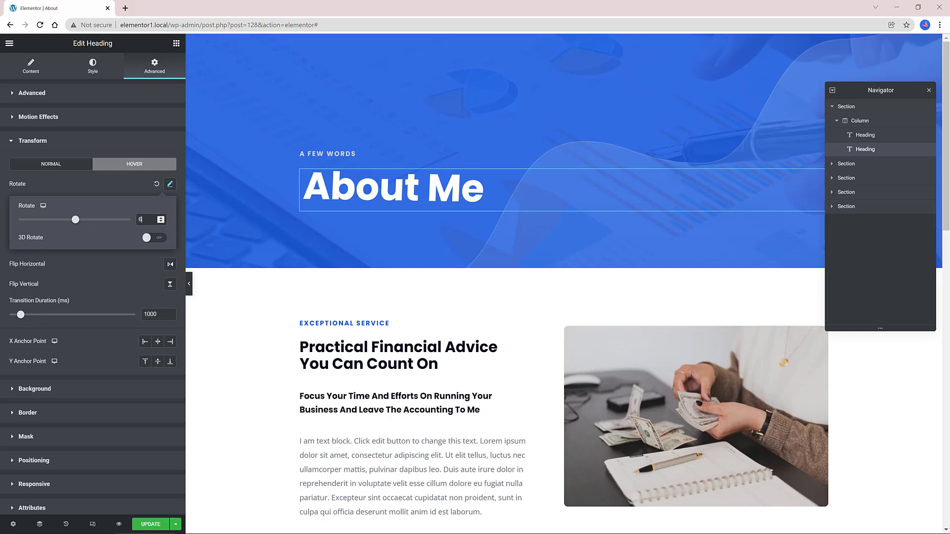
{"action": "left_click_drag", "start_coordinate": [141, 219], "coordinate": [118, 215]}
{"action": "type", "text": "1"}
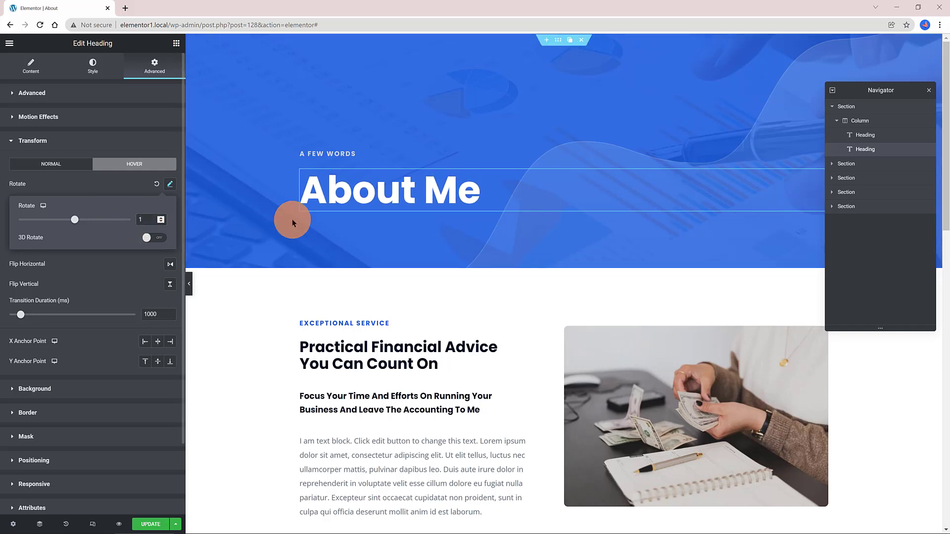
{"action": "left_click", "coordinate": [134, 186]}
{"action": "left_click", "coordinate": [170, 205]}
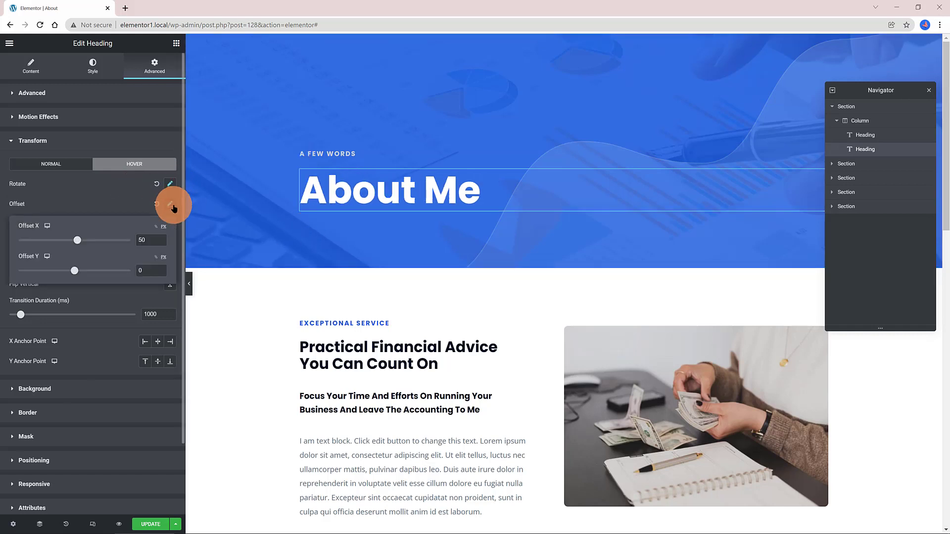
{"action": "left_click", "coordinate": [204, 197]}
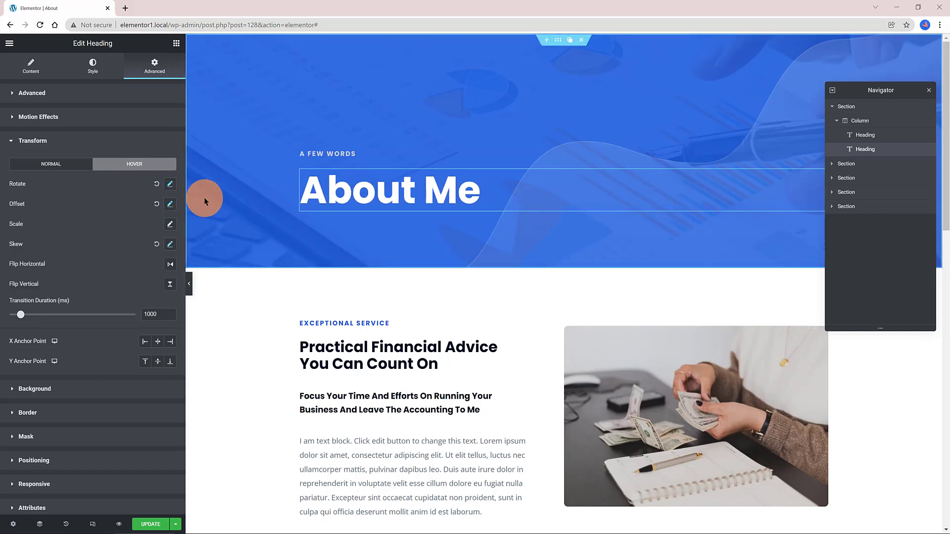
Step: Turn on Hide On Mobile and Hide On Tablet for the About Me heading
{"action": "scroll", "coordinate": [77, 408], "scroll_direction": "down", "scroll_amount": 2}
{"action": "left_click", "coordinate": [72, 402]}
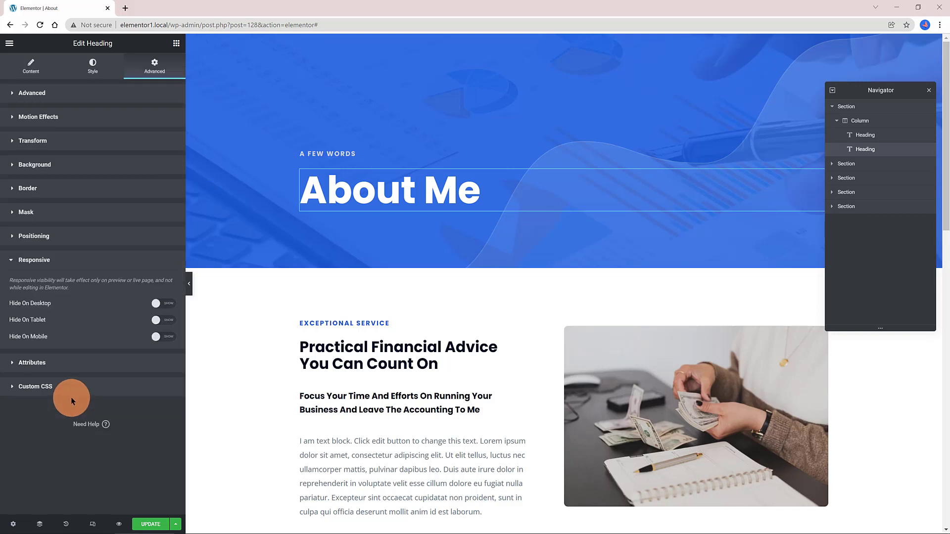
{"action": "left_click", "coordinate": [166, 339]}
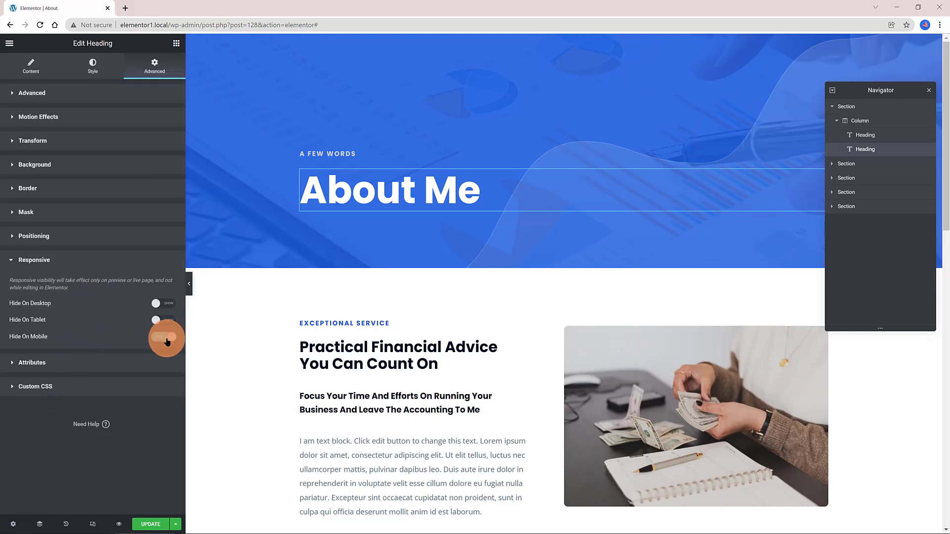
{"action": "left_click", "coordinate": [166, 322]}
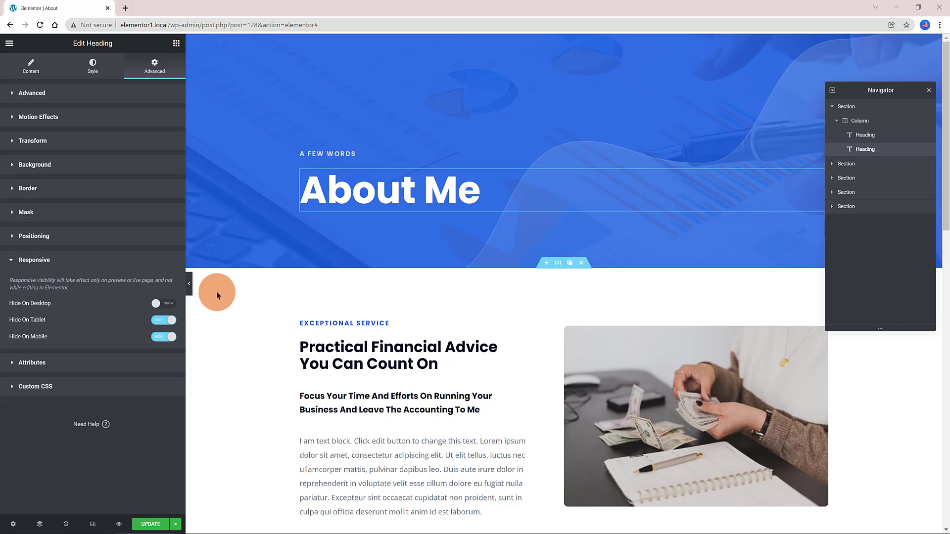
Step: Preview the About page at tablet and mobile widths
{"action": "left_click", "coordinate": [92, 529]}
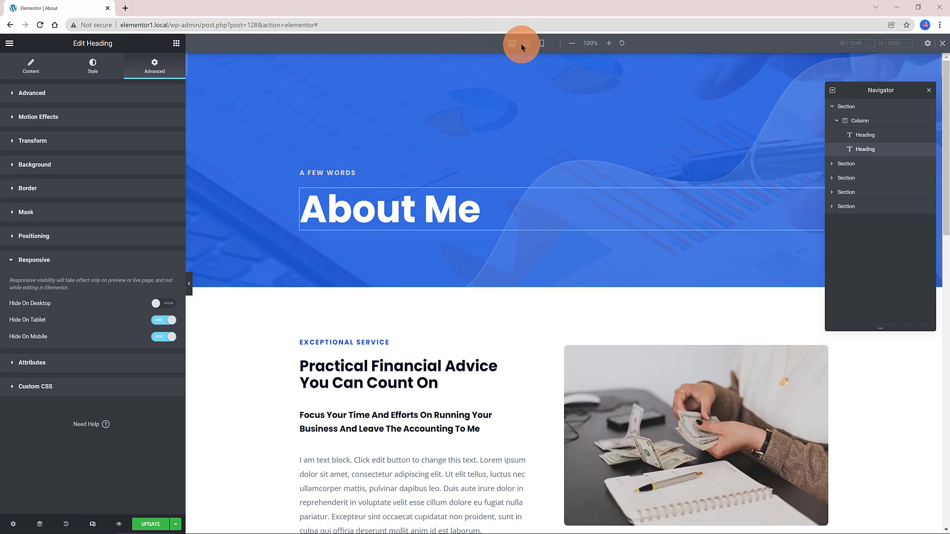
{"action": "left_click", "coordinate": [526, 43]}
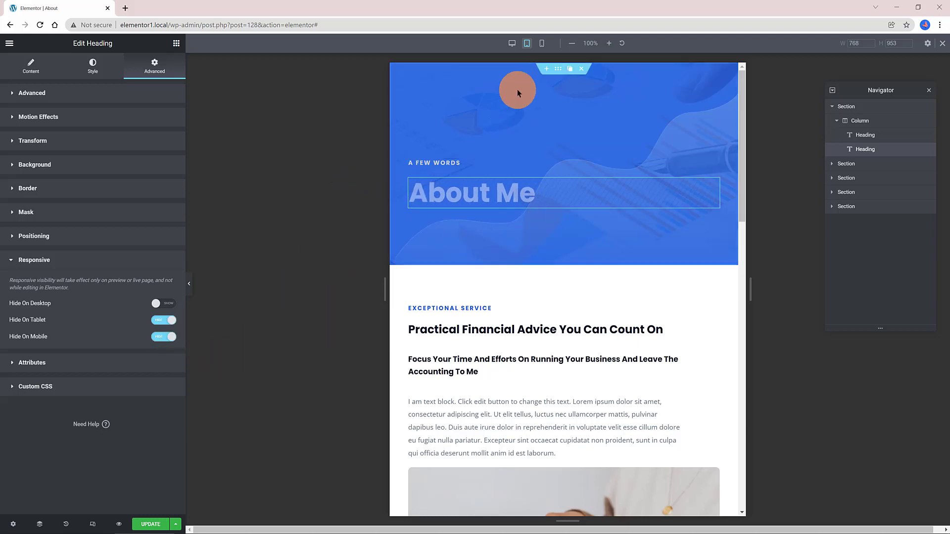
{"action": "left_click", "coordinate": [542, 43]}
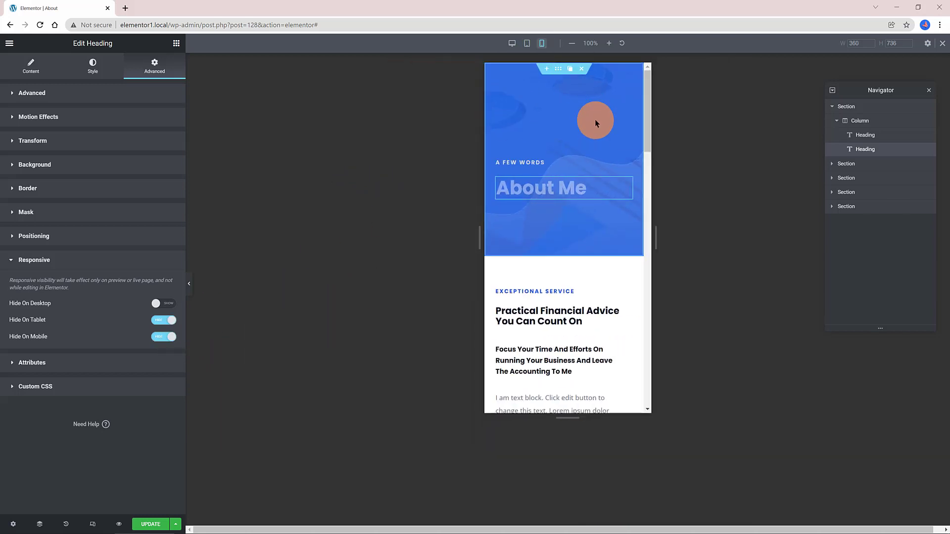
{"action": "scroll", "coordinate": [593, 121], "scroll_direction": "down", "scroll_amount": 5}
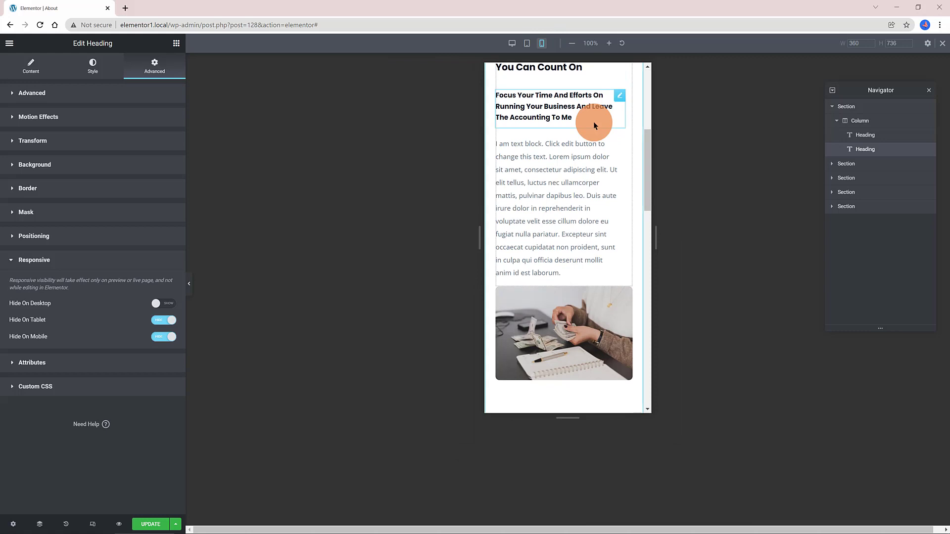
{"action": "scroll", "coordinate": [593, 122], "scroll_direction": "down", "scroll_amount": 6}
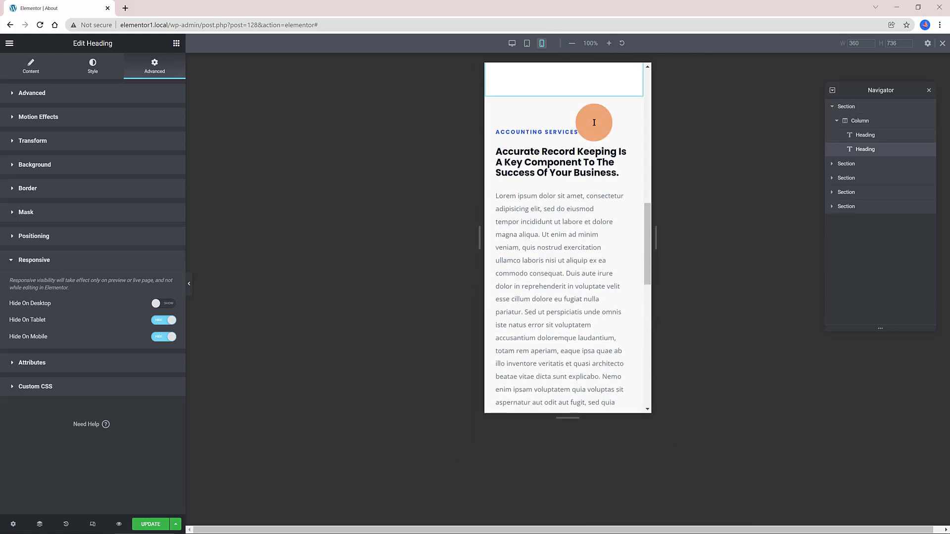
{"action": "scroll", "coordinate": [594, 122], "scroll_direction": "up", "scroll_amount": 10}
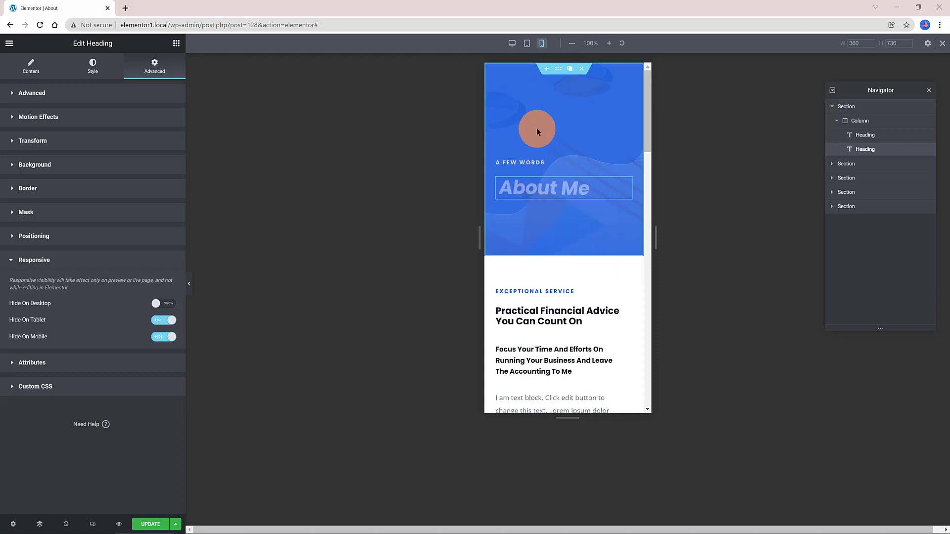
Step: Return to desktop preview and test hover Flip Horizontal and Flip Vertical on the heading
{"action": "left_click", "coordinate": [516, 43]}
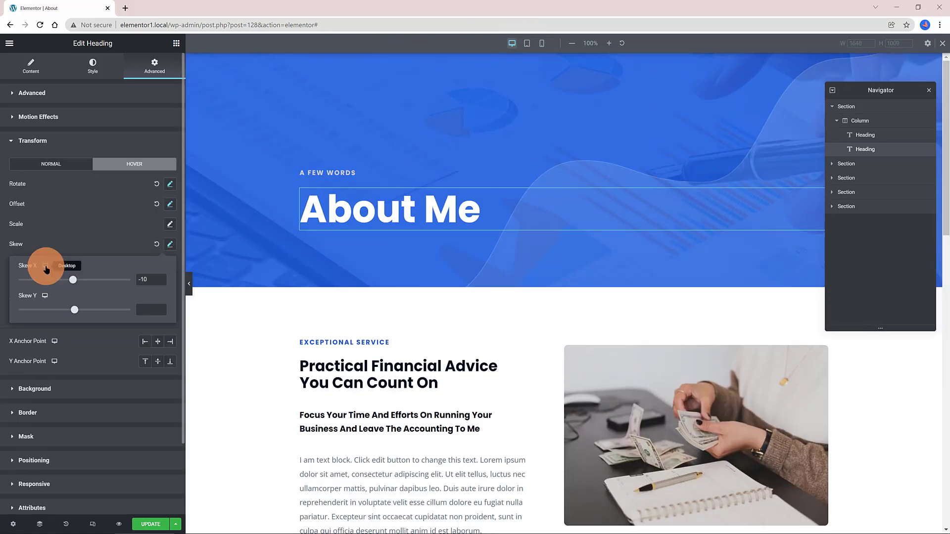
{"action": "left_click", "coordinate": [135, 287]}
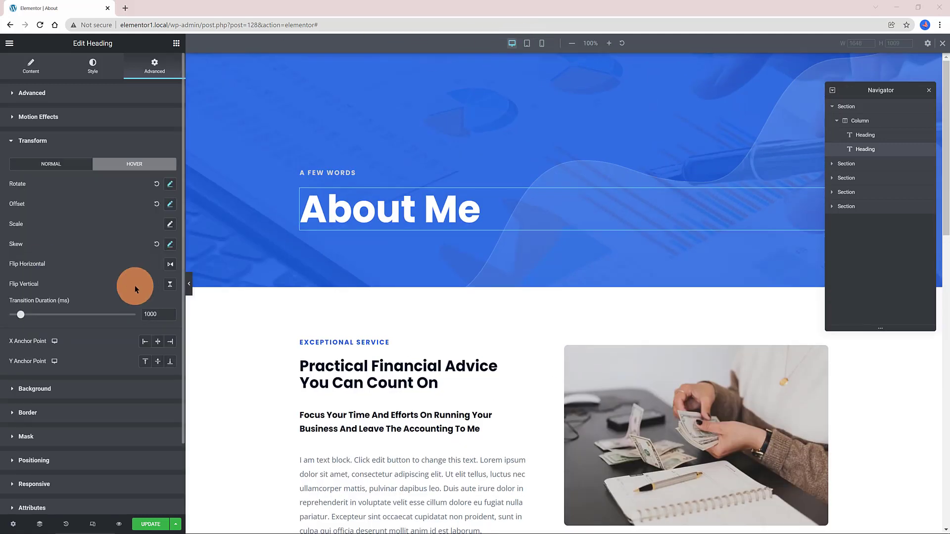
{"action": "left_click", "coordinate": [170, 264]}
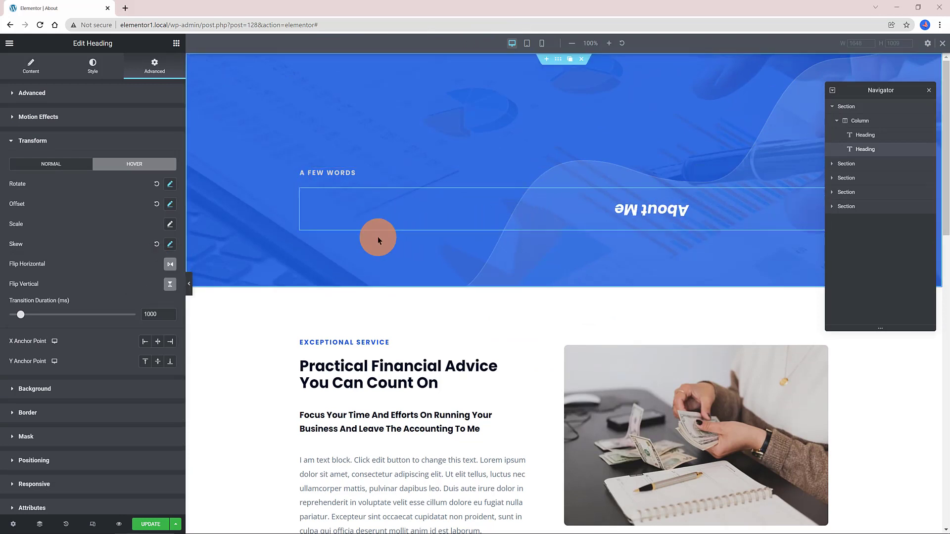
{"action": "left_click", "coordinate": [170, 266]}
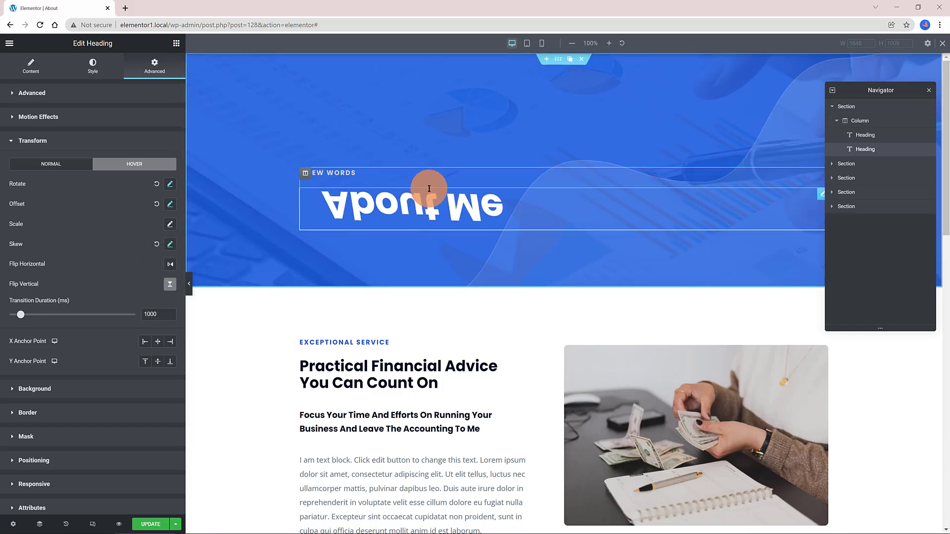
Step: Set the heading's tablet hover Skew X to 0
{"action": "left_click", "coordinate": [150, 525]}
{"action": "left_click", "coordinate": [170, 244]}
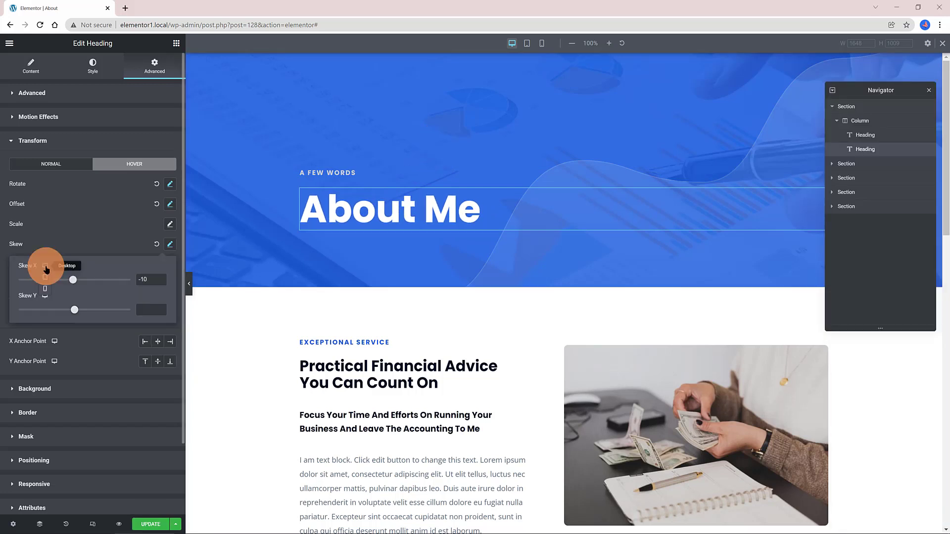
{"action": "left_click", "coordinate": [45, 266]}
{"action": "left_click", "coordinate": [45, 278]}
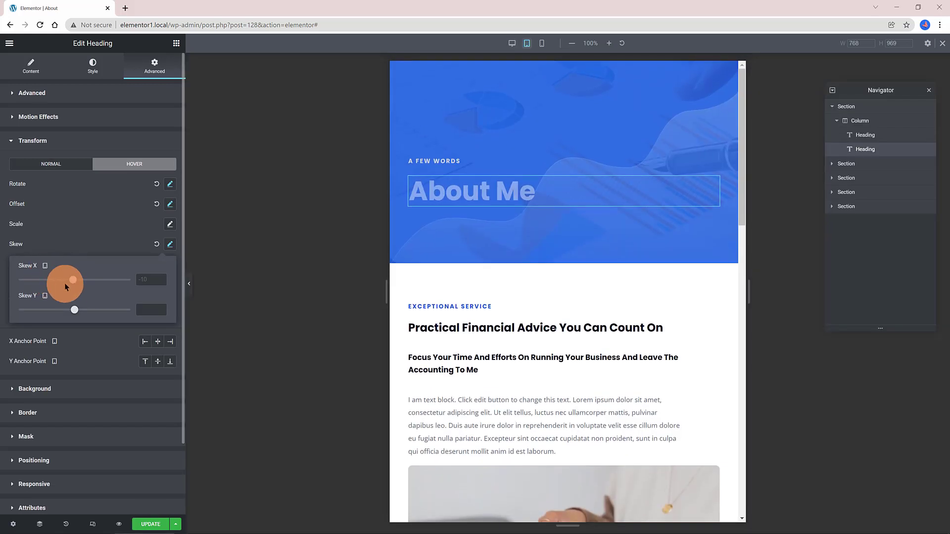
{"action": "left_click", "coordinate": [148, 280]}
{"action": "type", "text": "0"}
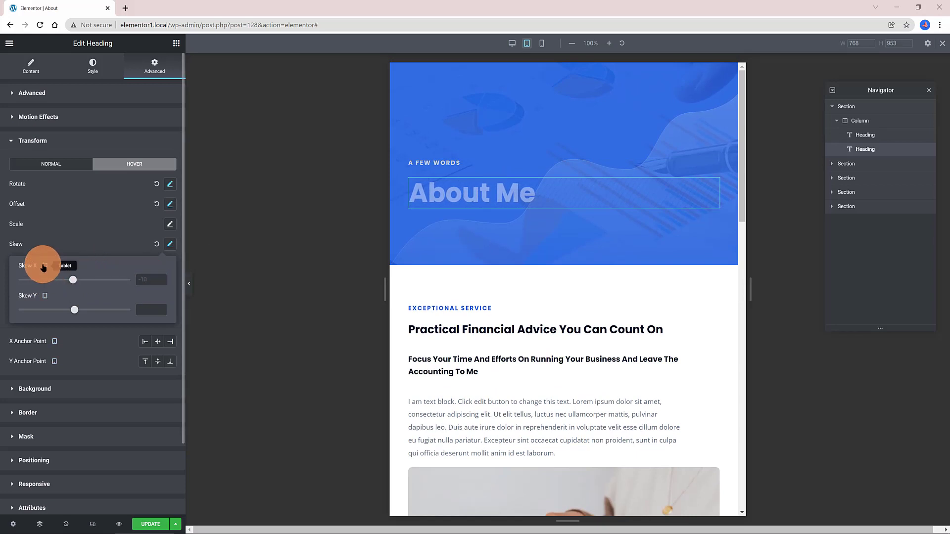
{"action": "left_click", "coordinate": [118, 245]}
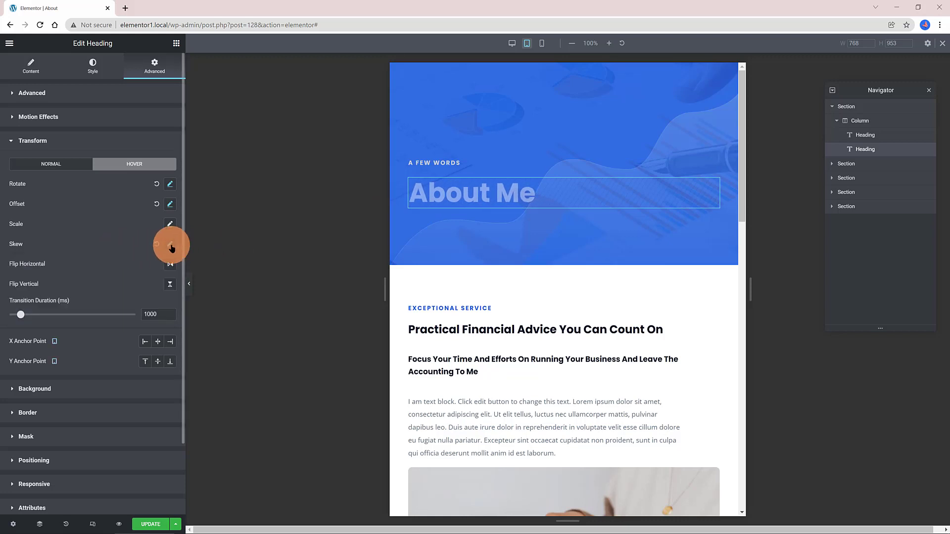
Step: Switch the hover skew to the mobile device and select its Skew X value
{"action": "left_click", "coordinate": [170, 245]}
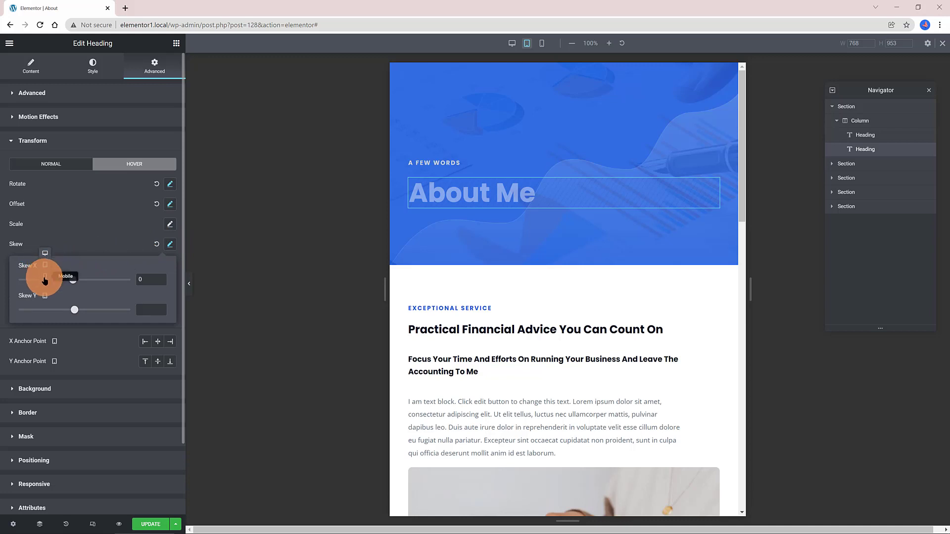
{"action": "left_click", "coordinate": [45, 276]}
{"action": "scroll", "coordinate": [538, 210], "scroll_direction": "down", "scroll_amount": 2}
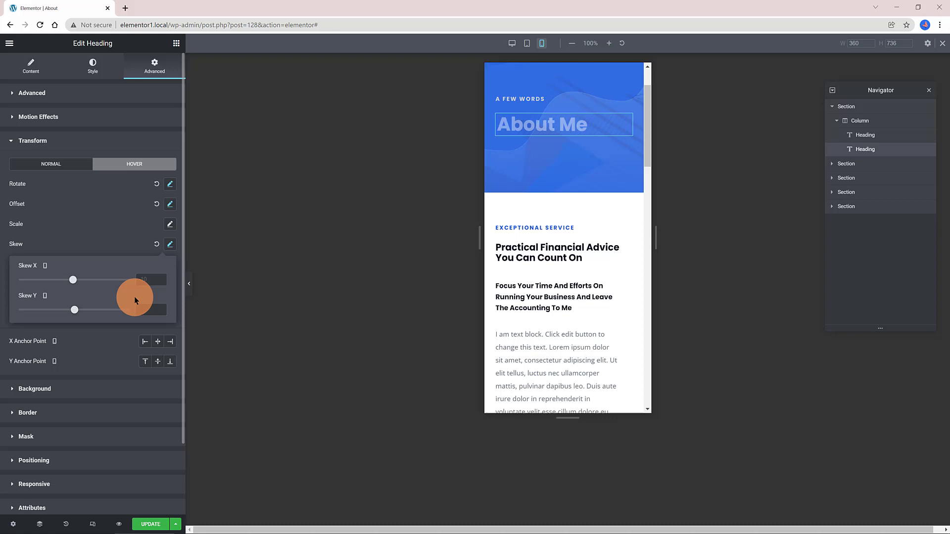
{"action": "left_click", "coordinate": [164, 280]}
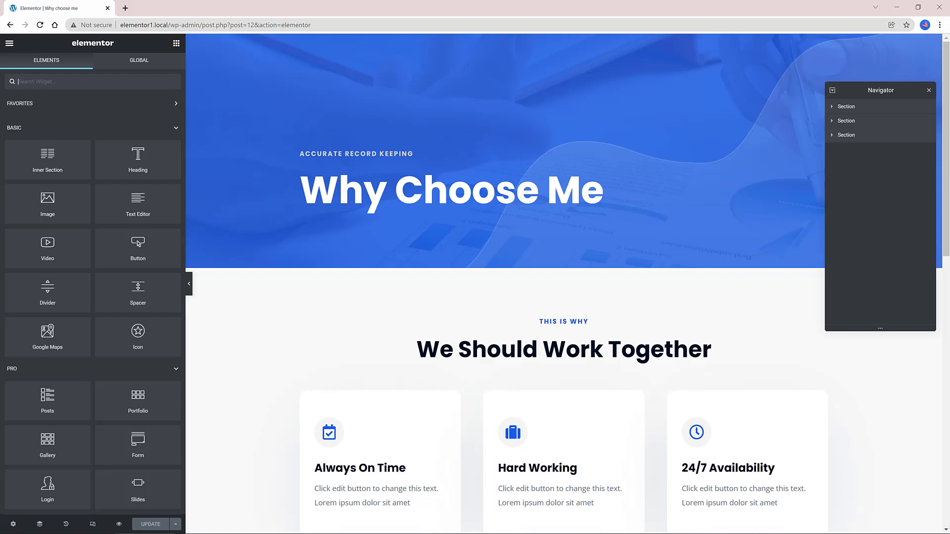
Step: Add a new single-column section below Request A Quote on Why Choose Me
{"action": "scroll", "coordinate": [227, 411], "scroll_direction": "down", "scroll_amount": 10}
{"action": "left_click", "coordinate": [552, 406]}
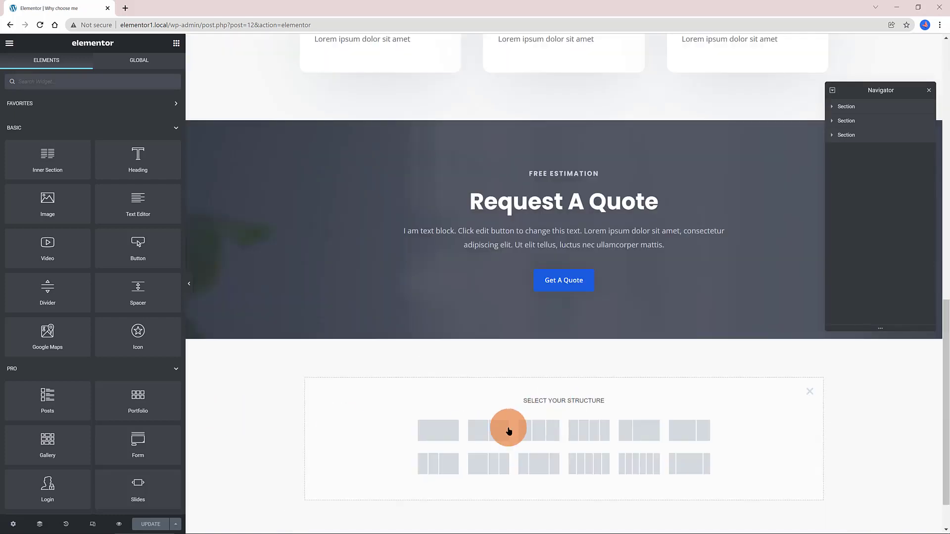
{"action": "left_click", "coordinate": [436, 430]}
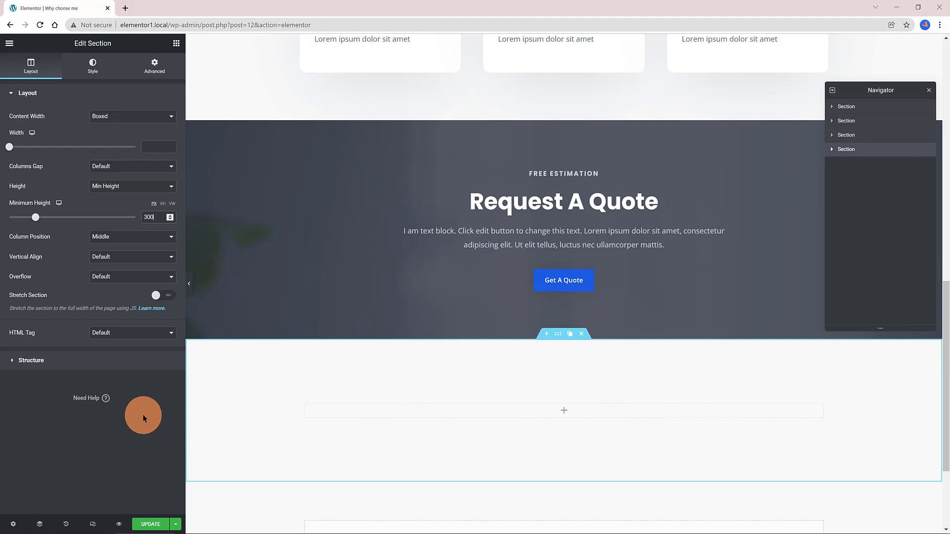
Step: Place an Image widget in it showing the swirl arrow image from the media library
{"action": "left_click_drag", "start_coordinate": [143, 415], "coordinate": [525, 414]}
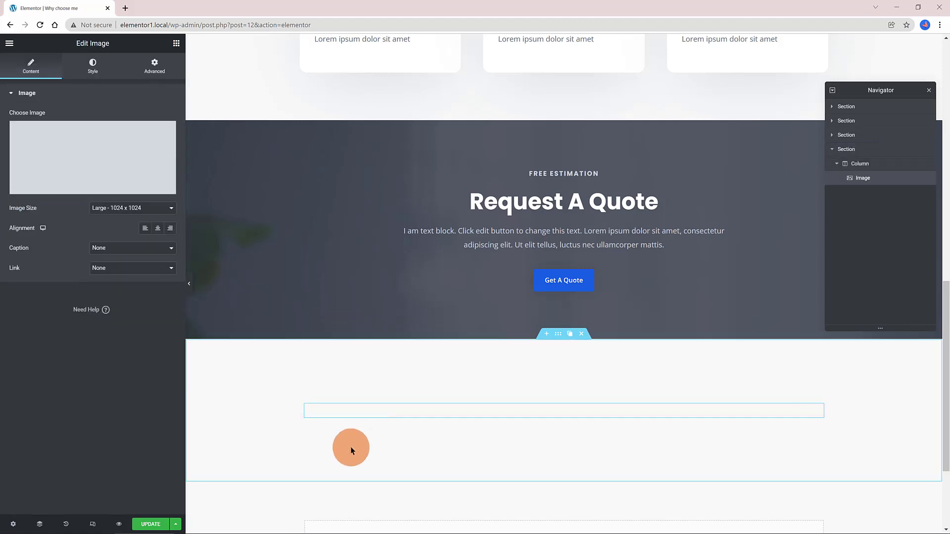
{"action": "left_click", "coordinate": [68, 144]}
{"action": "left_click", "coordinate": [145, 166]}
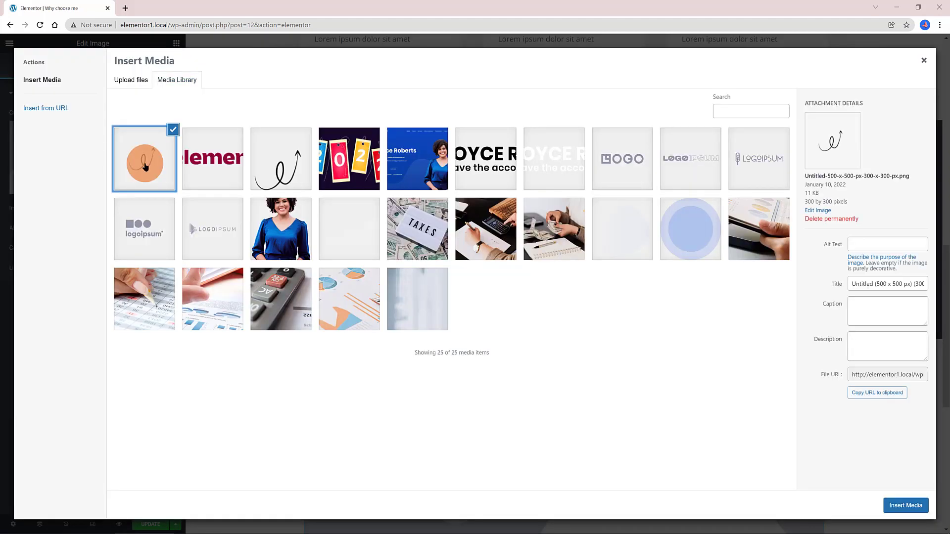
{"action": "left_click", "coordinate": [898, 504]}
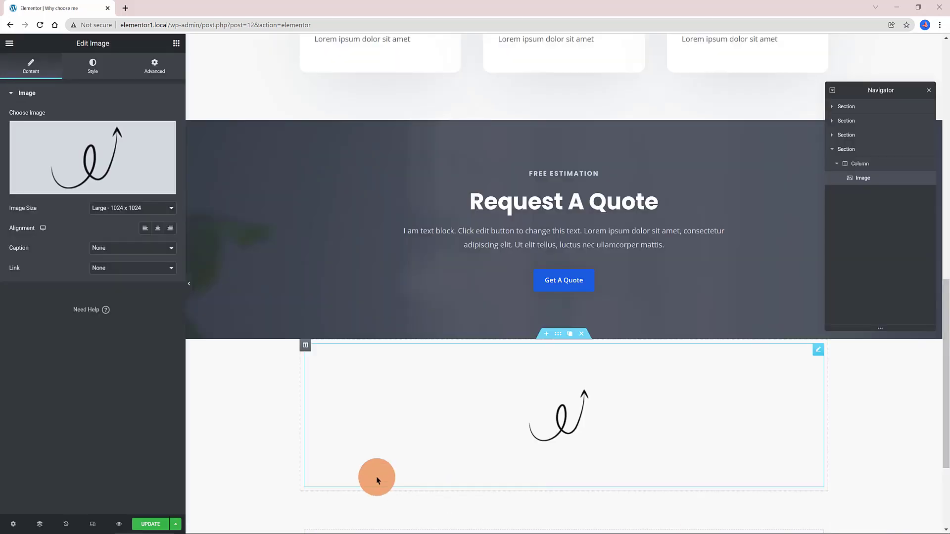
Step: Set the swirl image's hover transform to rotate 60° with a 1000 ms transition
{"action": "left_click", "coordinate": [156, 69]}
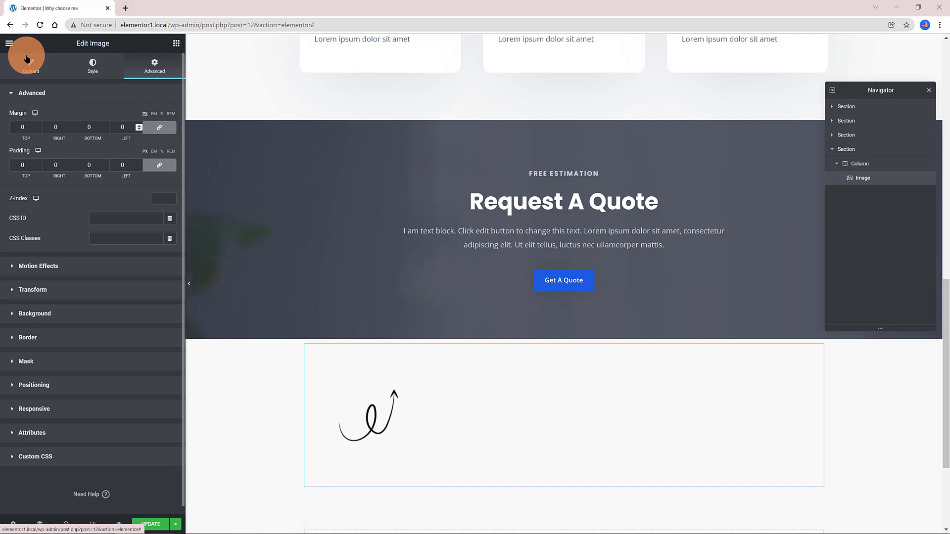
{"action": "left_click", "coordinate": [33, 290]}
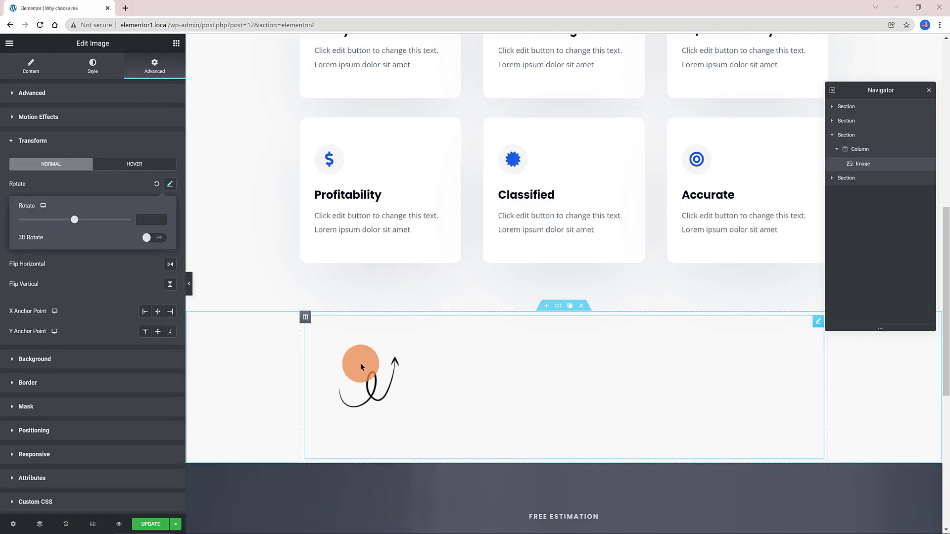
{"action": "left_click", "coordinate": [135, 164]}
{"action": "left_click", "coordinate": [170, 184]}
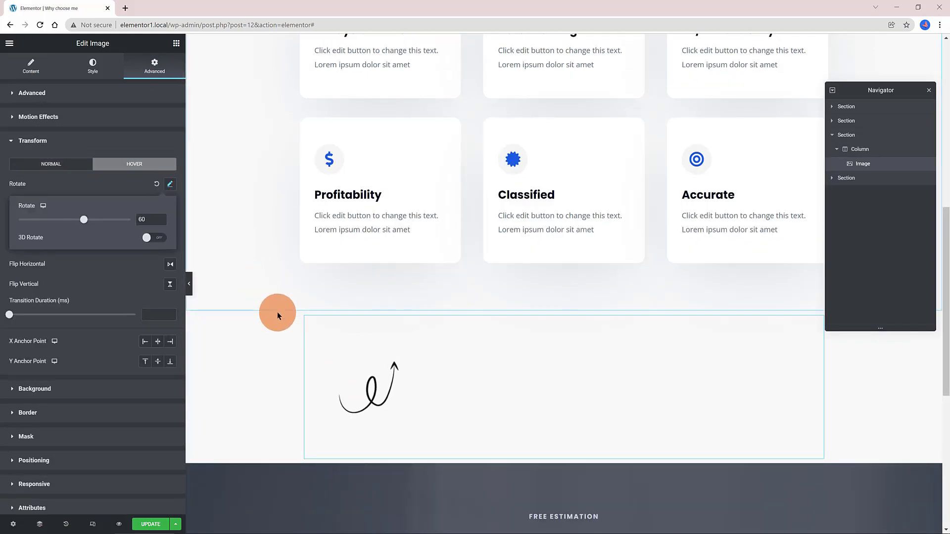
{"action": "mouse_move", "coordinate": [334, 364]}
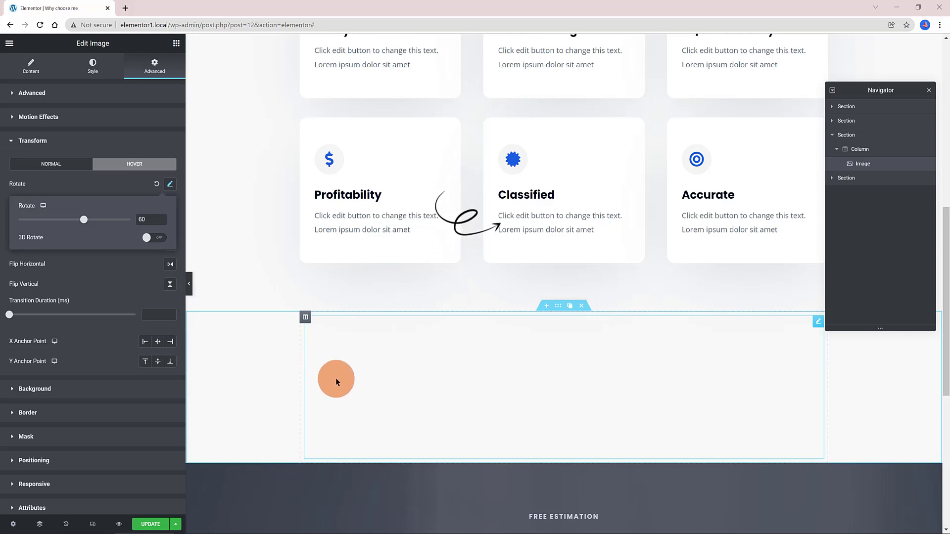
{"action": "left_click", "coordinate": [169, 357]}
Step: Anchor the hover rotation at X Left, Y Center, then exit to the WordPress dashboard
{"action": "mouse_move", "coordinate": [400, 357]}
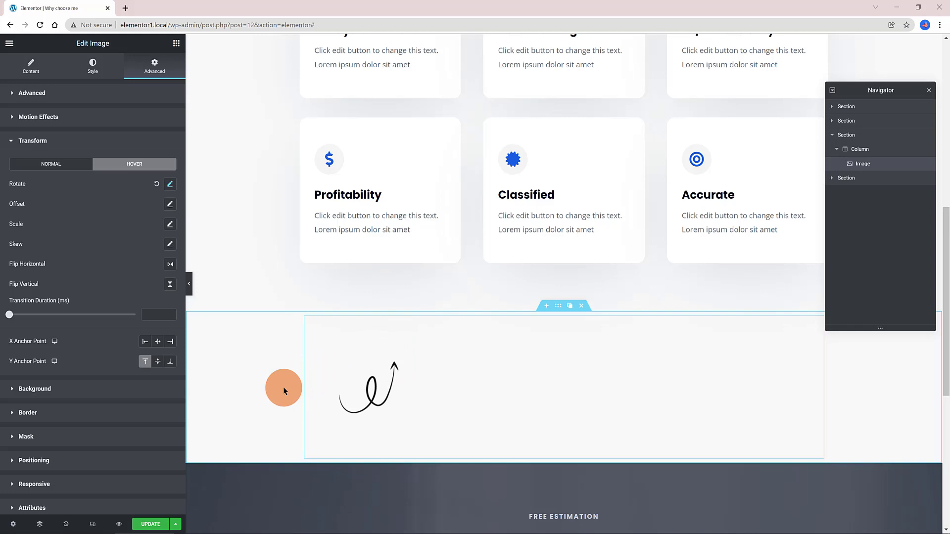
{"action": "mouse_move", "coordinate": [346, 323]}
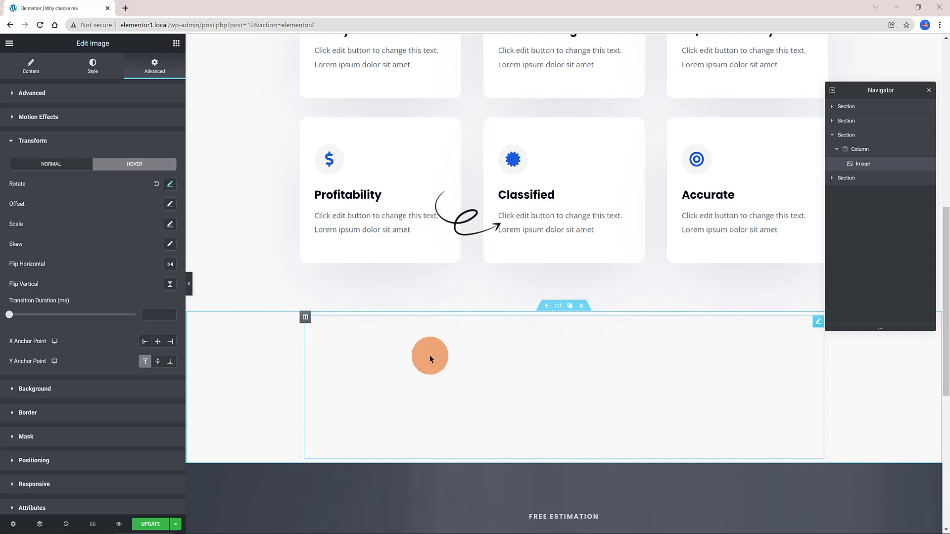
{"action": "left_click", "coordinate": [156, 368]}
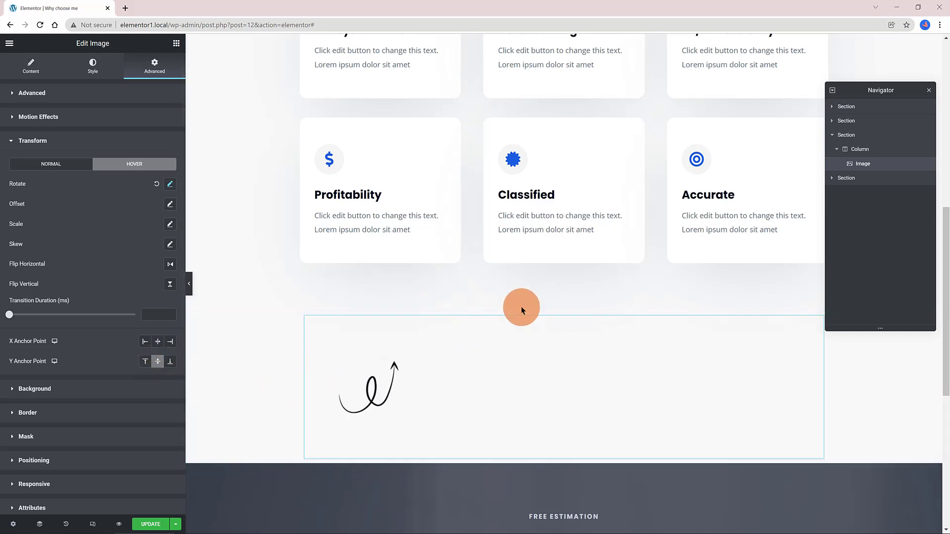
{"action": "left_click", "coordinate": [170, 361]}
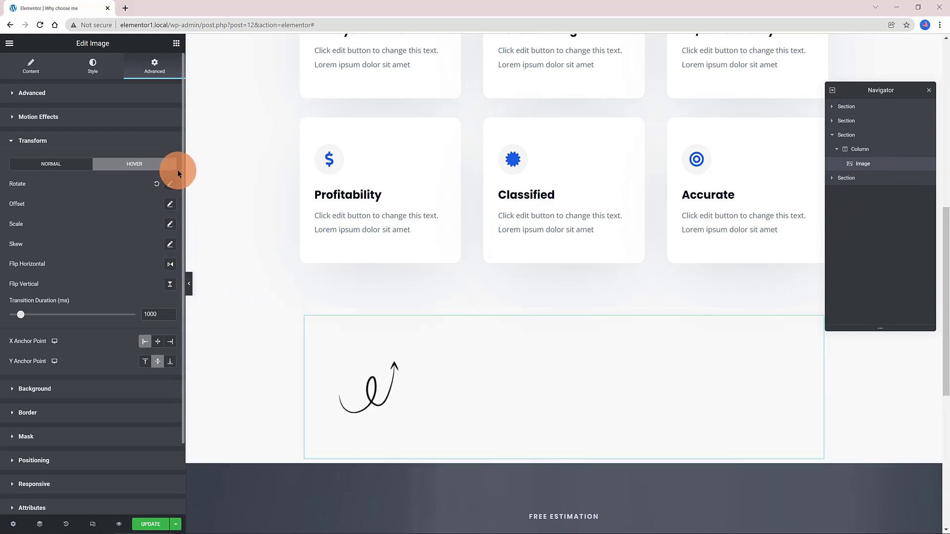
{"action": "left_click", "coordinate": [169, 185]}
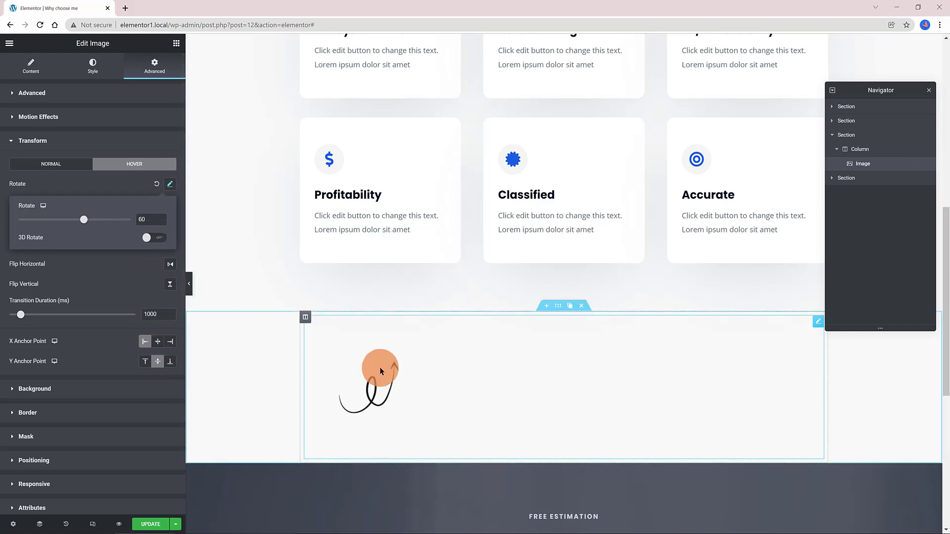
{"action": "left_click", "coordinate": [394, 212]}
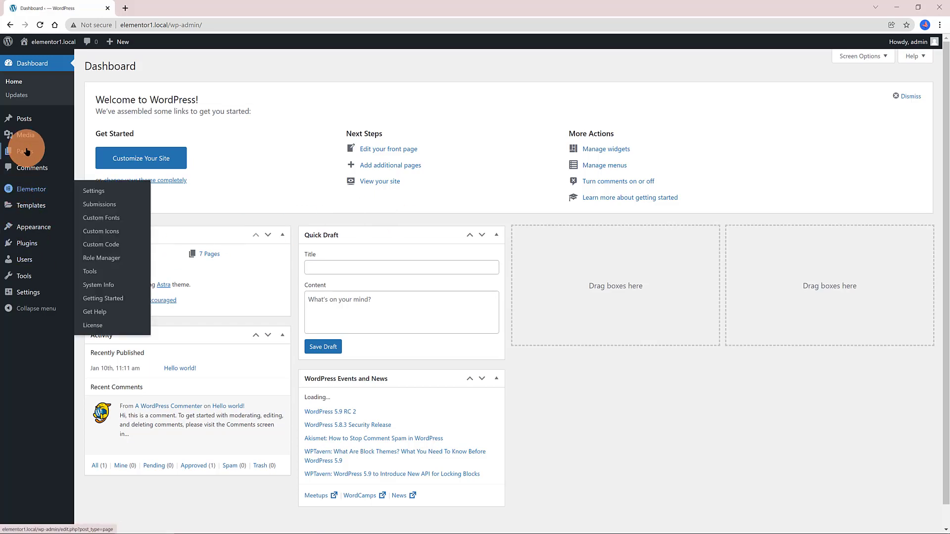
Step: Edit the Testimonials page with Elementor from All Pages and scroll to Clients I've Helped
{"action": "left_click", "coordinate": [101, 154]}
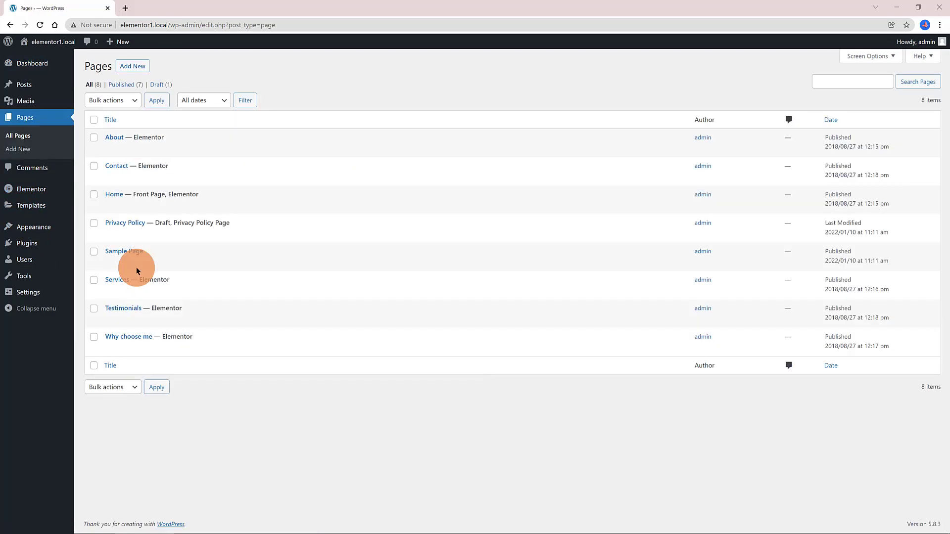
{"action": "left_click", "coordinate": [213, 319]}
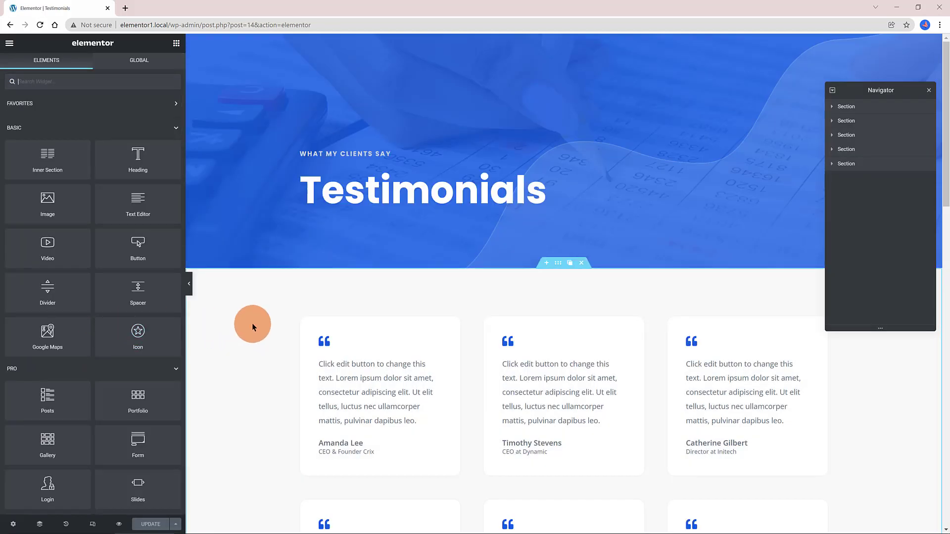
{"action": "scroll", "coordinate": [253, 323], "scroll_direction": "down", "scroll_amount": 6}
{"action": "scroll", "coordinate": [253, 323], "scroll_direction": "down", "scroll_amount": 9}
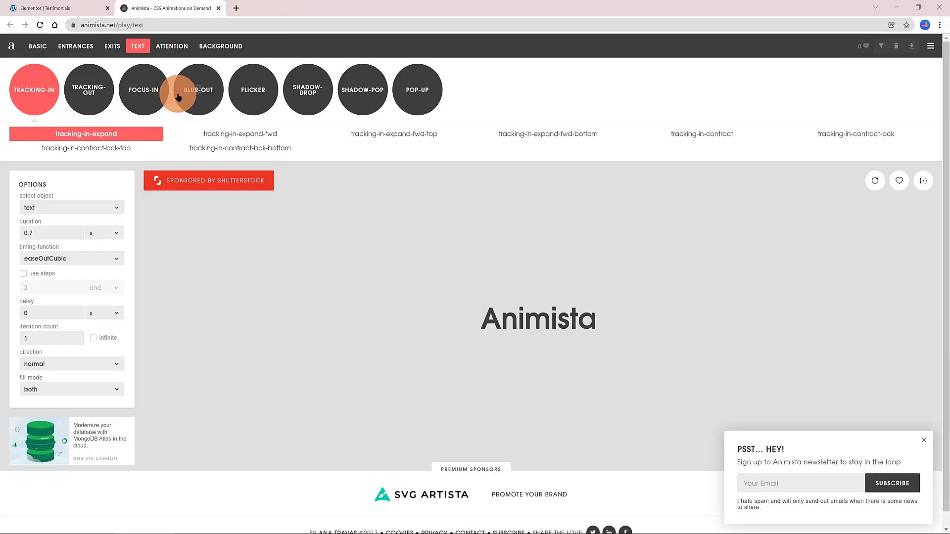
Step: Preview tracking-in-expand in Animista, copy its class CSS, and return to the Elementor tab
{"action": "left_click", "coordinate": [875, 186]}
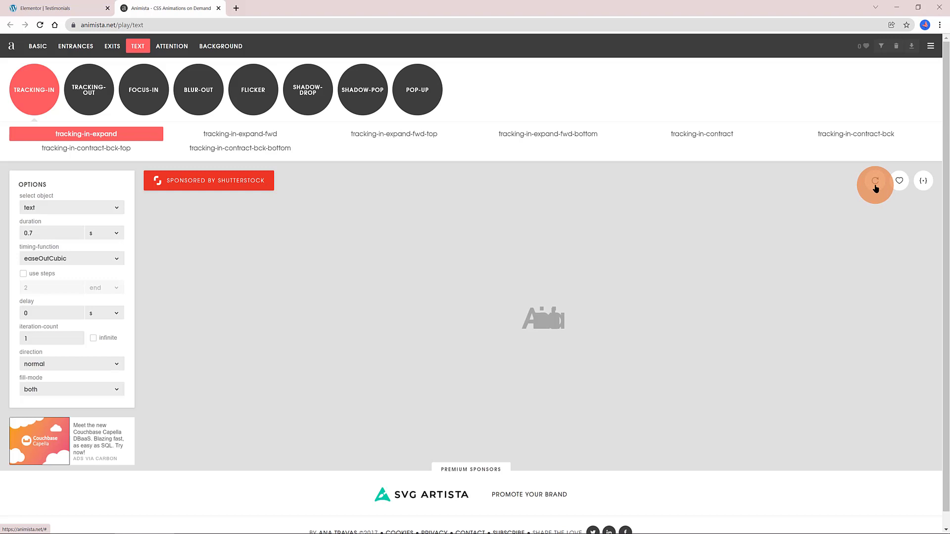
{"action": "left_click", "coordinate": [926, 181]}
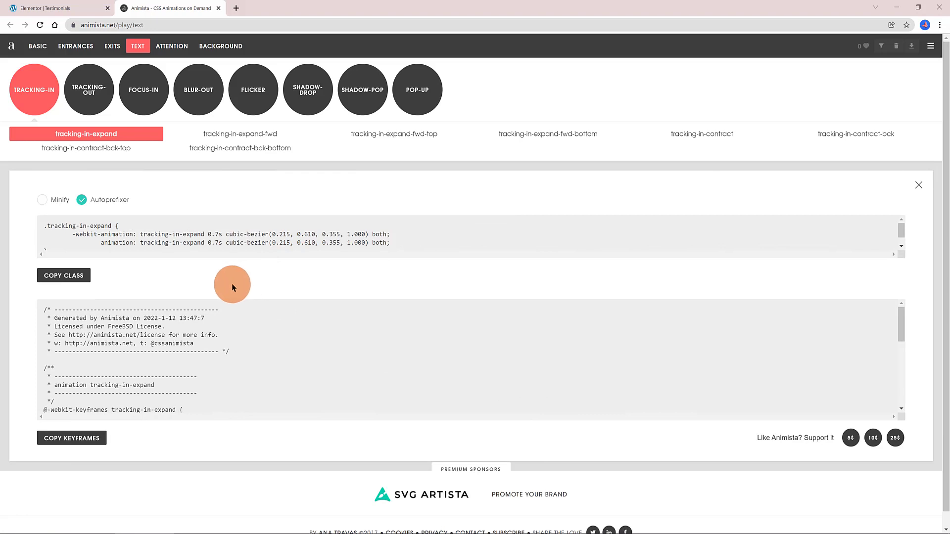
{"action": "left_click", "coordinate": [74, 278]}
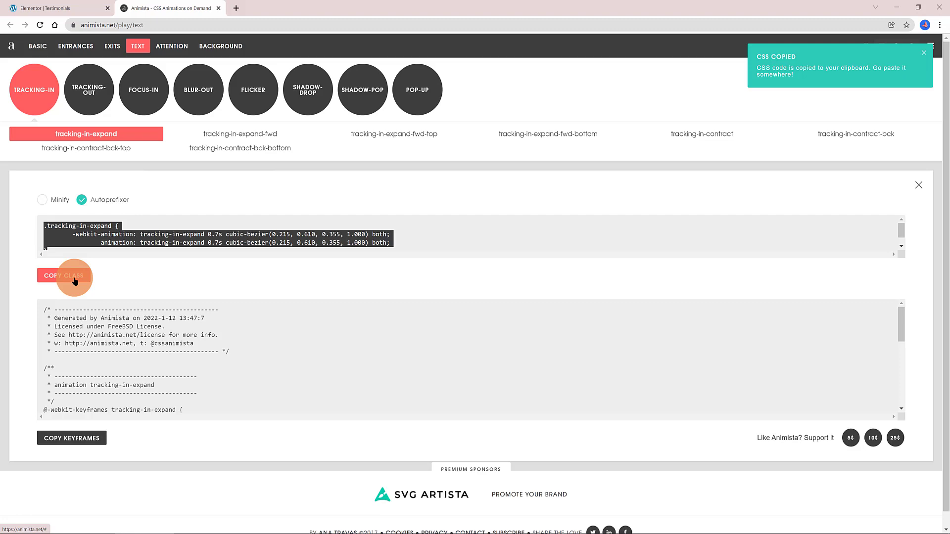
{"action": "key", "text": "ctrl+shift+Tab"}
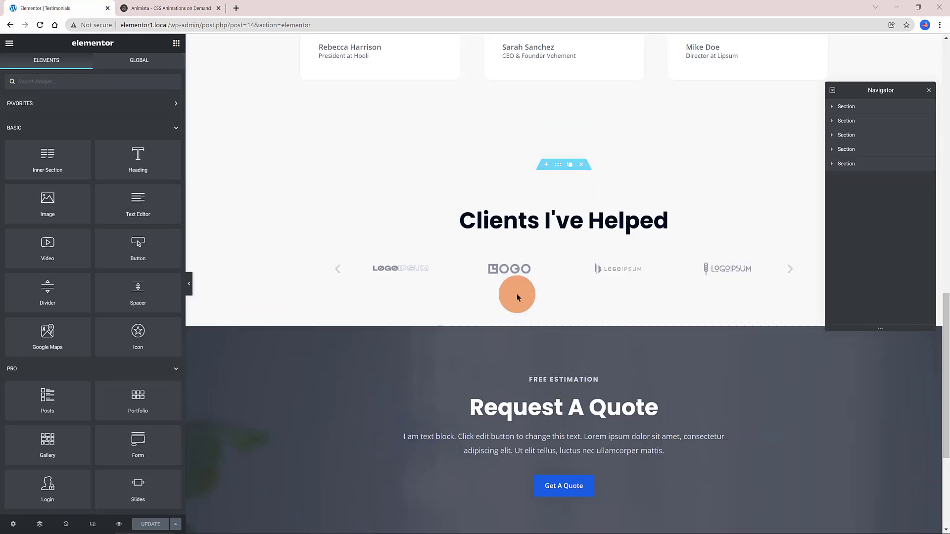
Step: Open the Clients I've Helped heading's Custom CSS and remove the empty line in its class rule
{"action": "left_click", "coordinate": [538, 234]}
{"action": "left_click", "coordinate": [324, 212]}
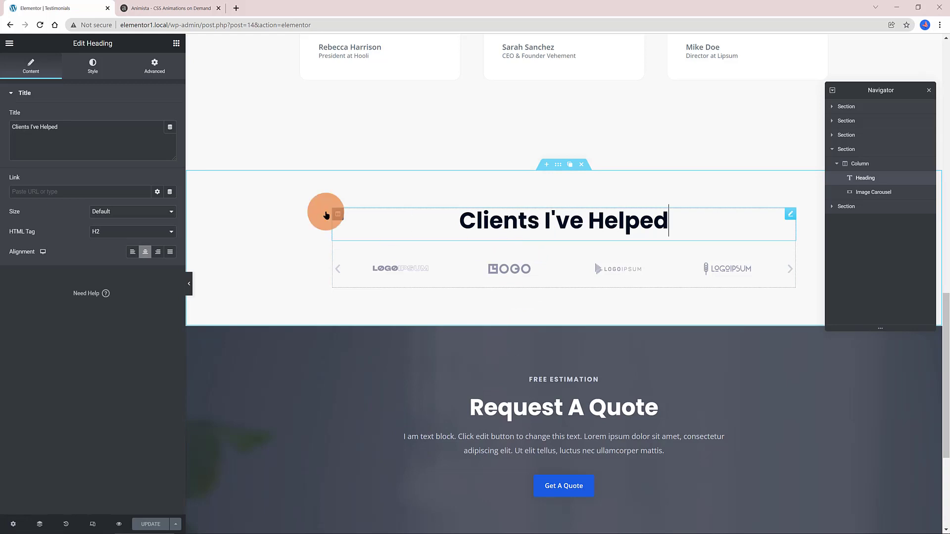
{"action": "left_click", "coordinate": [153, 74]}
{"action": "left_click", "coordinate": [43, 346]}
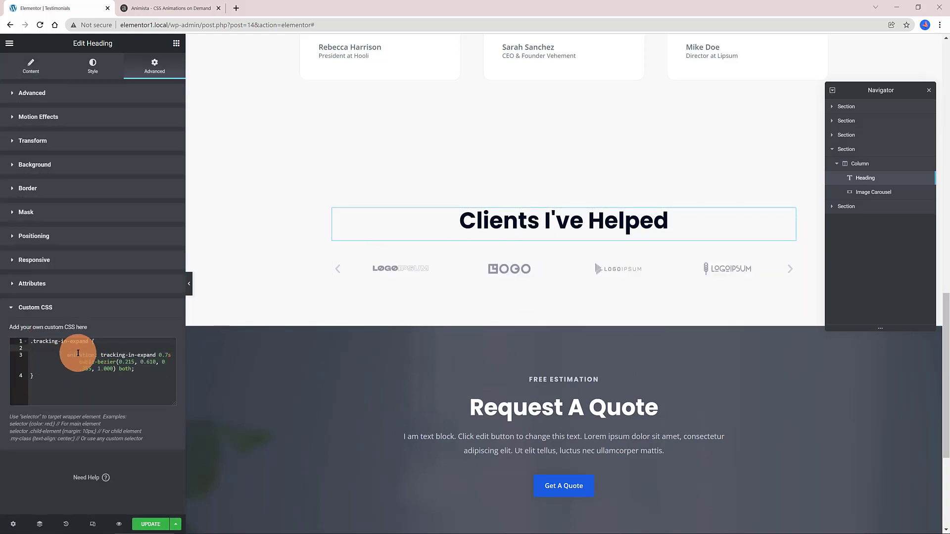
{"action": "key", "text": "Delete"}
Step: Paste Animista's tracking-in-expand keyframes below the class rule and update the page
{"action": "left_click", "coordinate": [172, 13]}
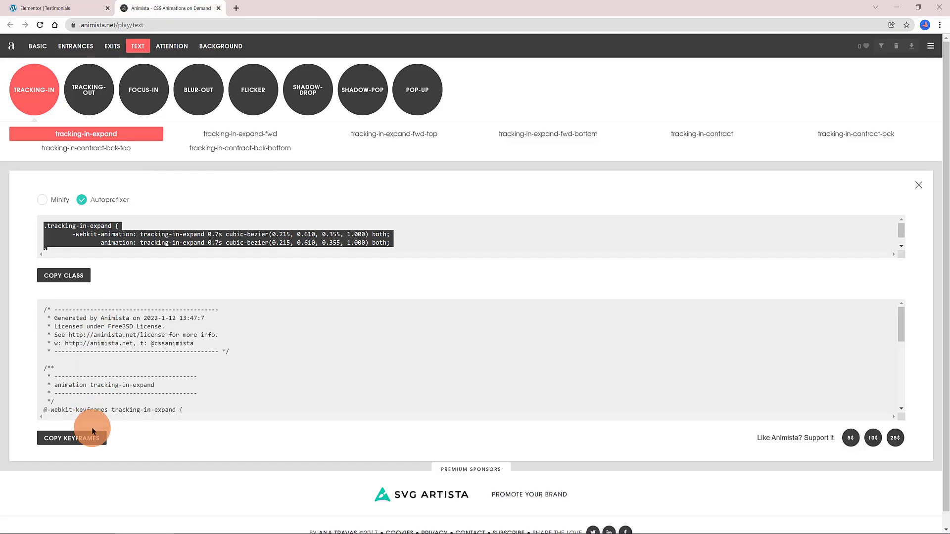
{"action": "left_click", "coordinate": [90, 439]}
{"action": "key", "text": "ctrl+shift+Tab"}
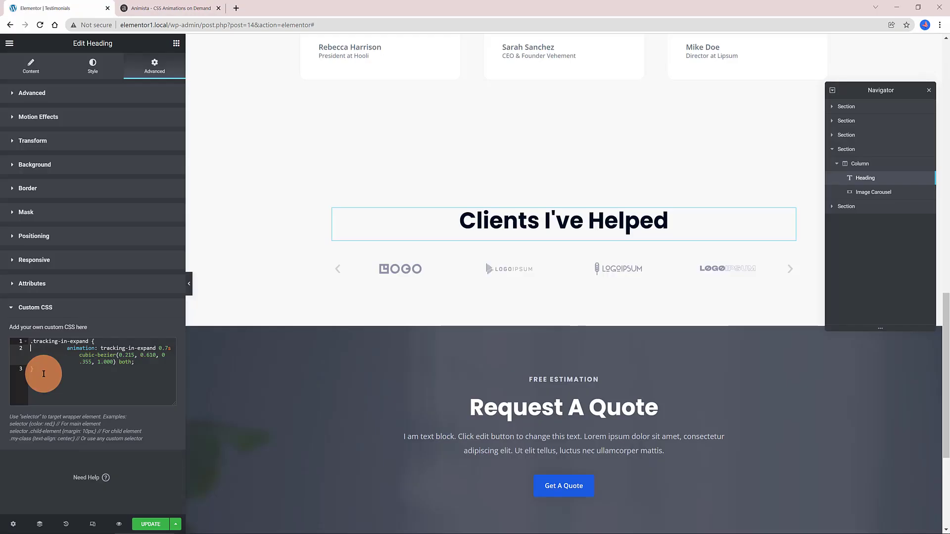
{"action": "left_click", "coordinate": [45, 377]}
{"action": "key", "text": "ctrl+v"}
{"action": "scroll", "coordinate": [131, 431], "scroll_direction": "down", "scroll_amount": 3}
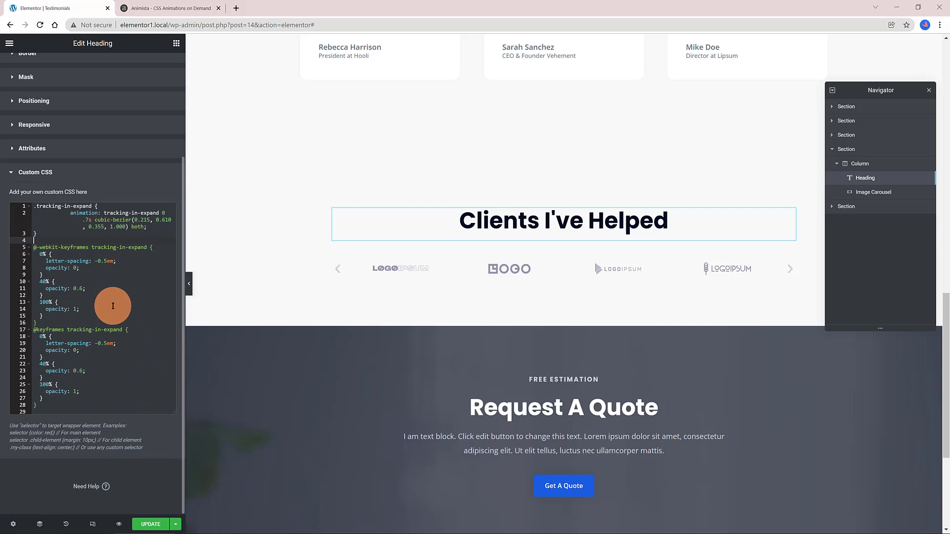
{"action": "scroll", "coordinate": [119, 317], "scroll_direction": "up", "scroll_amount": 2}
{"action": "scroll", "coordinate": [114, 309], "scroll_direction": "down", "scroll_amount": 2}
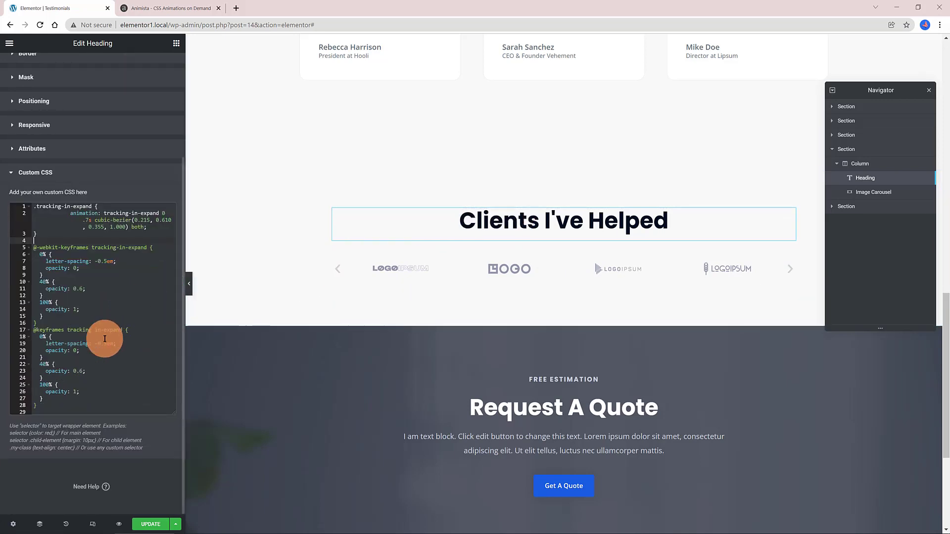
{"action": "left_click", "coordinate": [156, 526]}
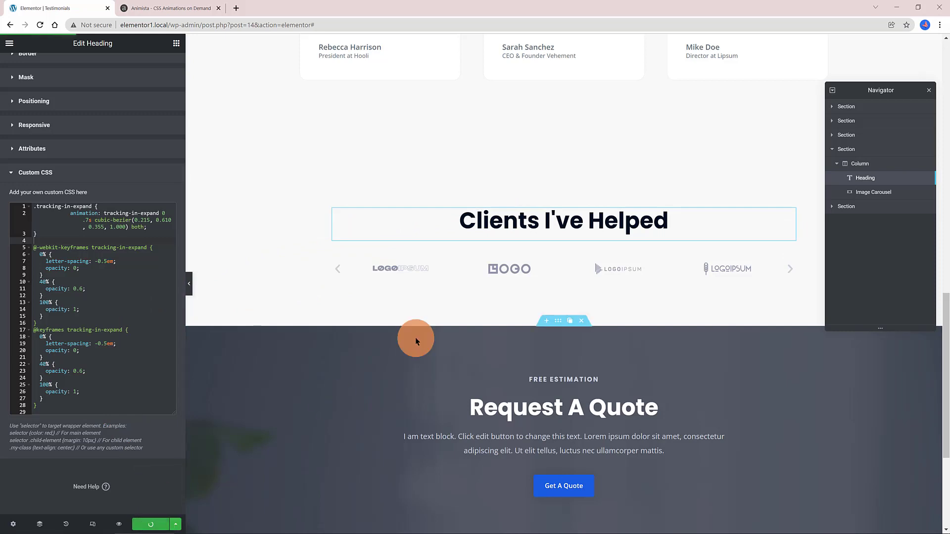
Step: Copy the class name tracking-in-expand from line 1 of the custom CSS
{"action": "scroll", "coordinate": [115, 333], "scroll_direction": "up", "scroll_amount": 3}
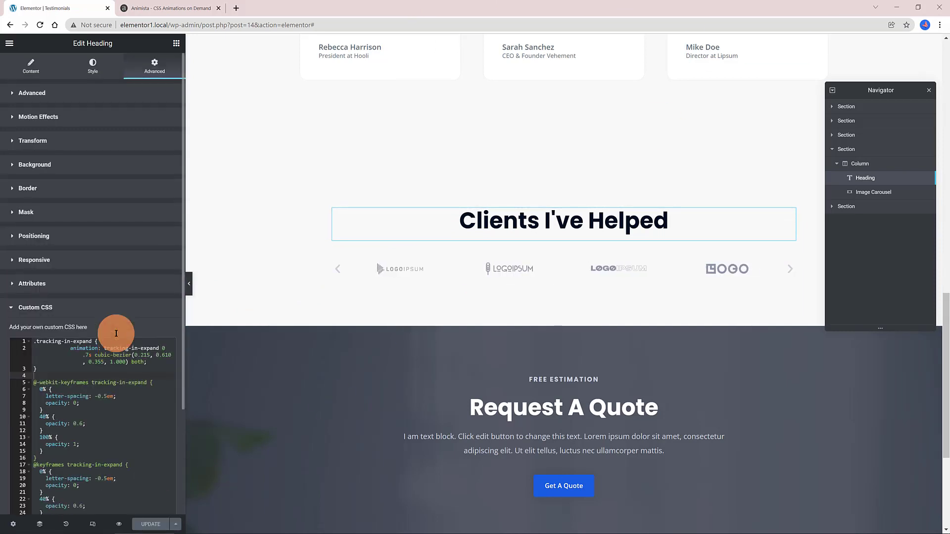
{"action": "left_click_drag", "start_coordinate": [36, 342], "coordinate": [92, 343]}
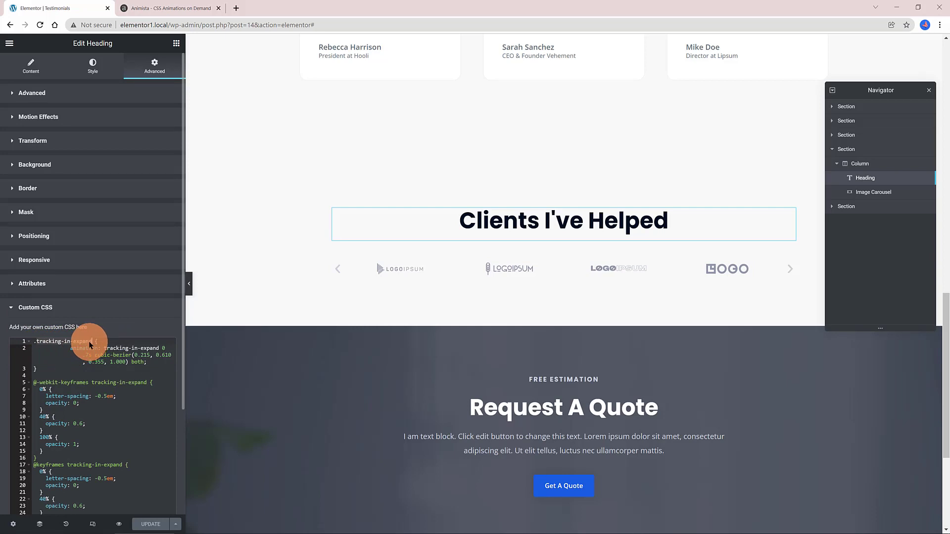
{"action": "right_click", "coordinate": [90, 343]}
{"action": "left_click", "coordinate": [117, 381]}
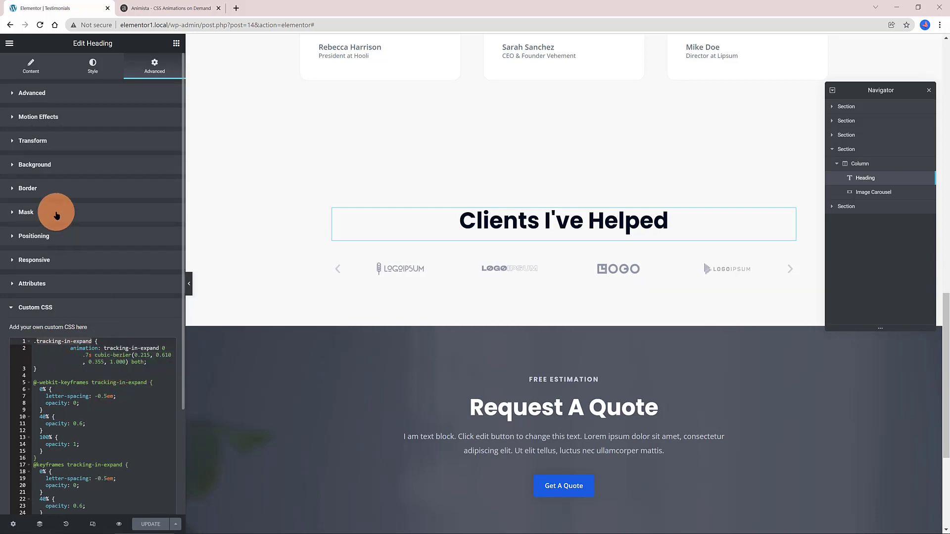
Step: Assign the CSS class tracking-in-expand to the heading and toggle it off and on to replay
{"action": "left_click", "coordinate": [64, 94]}
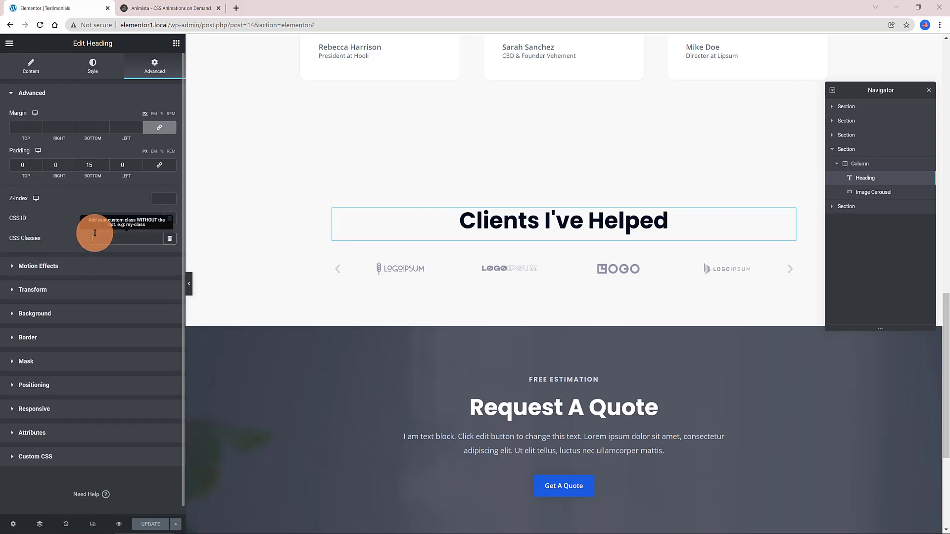
{"action": "key", "text": "ctrl+v"}
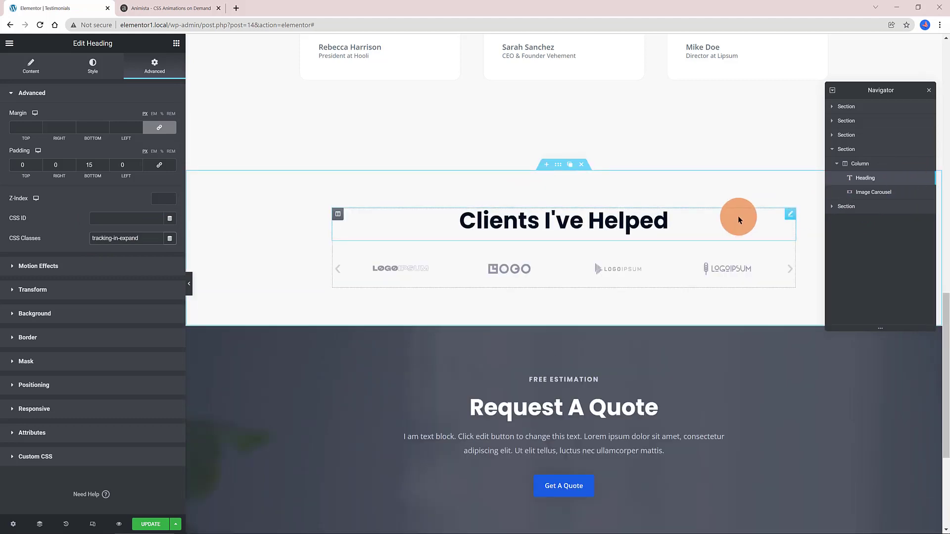
{"action": "left_click", "coordinate": [925, 178]}
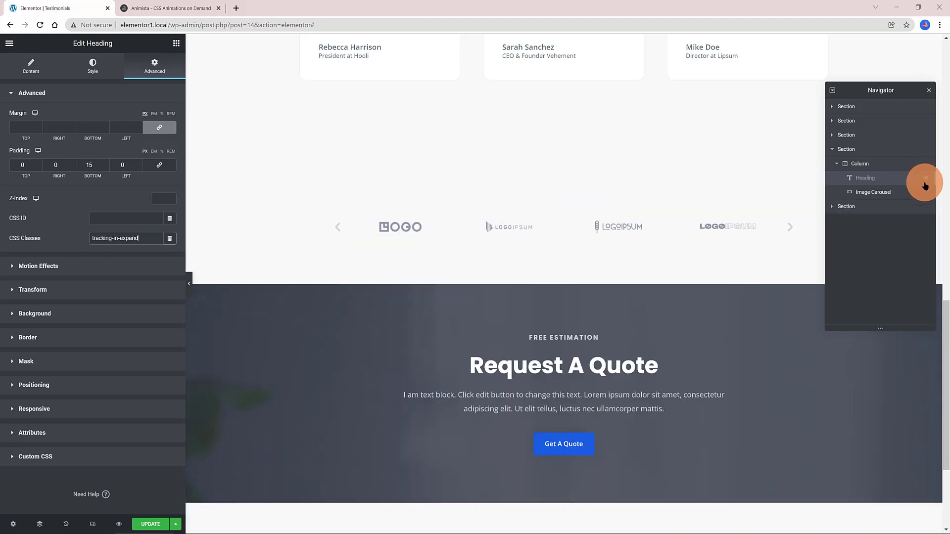
{"action": "left_click", "coordinate": [925, 182]}
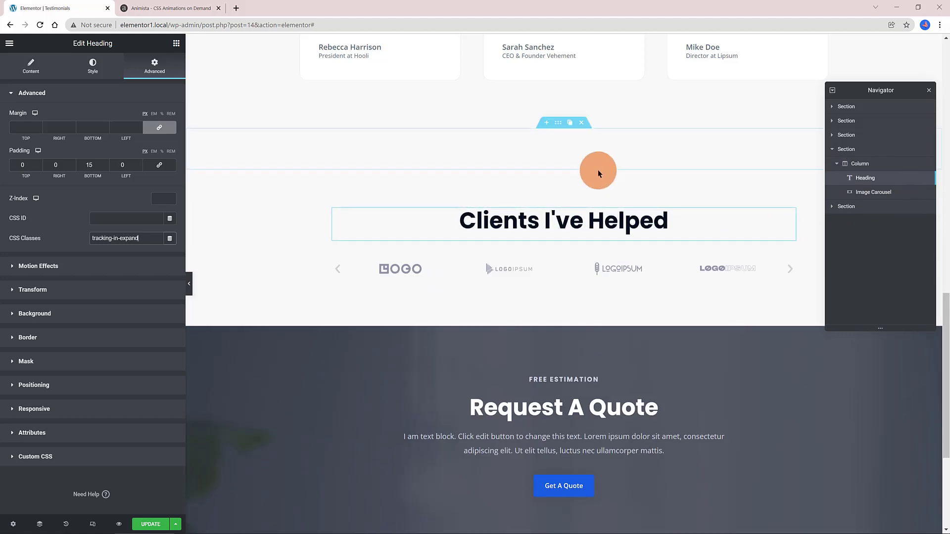
Step: Return to the heading's custom CSS with the caret after the class rule
{"action": "left_click", "coordinate": [53, 460]}
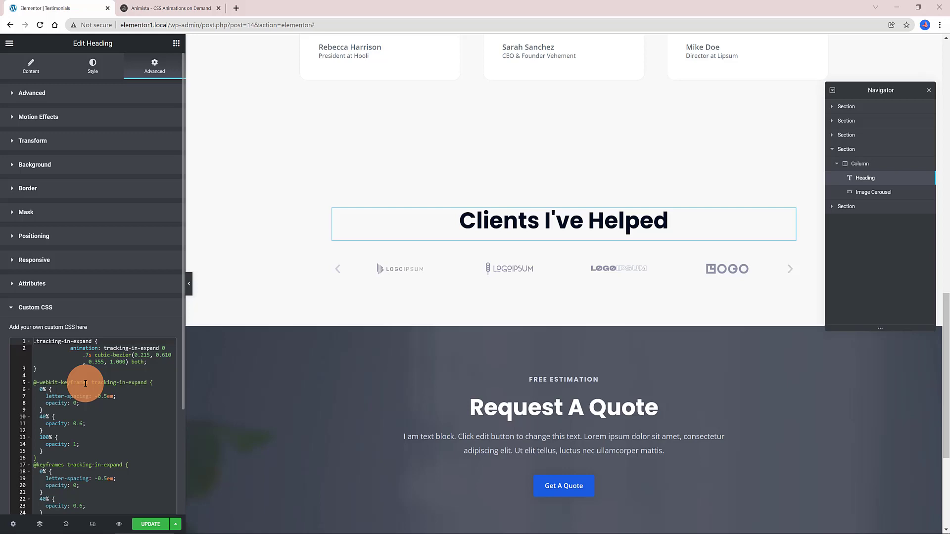
{"action": "left_click", "coordinate": [123, 345]}
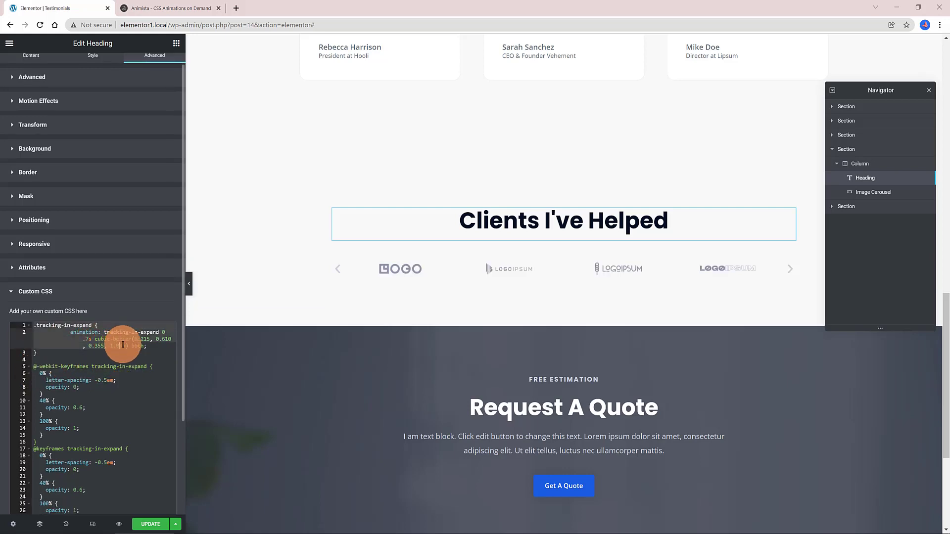
{"action": "left_click", "coordinate": [142, 356]}
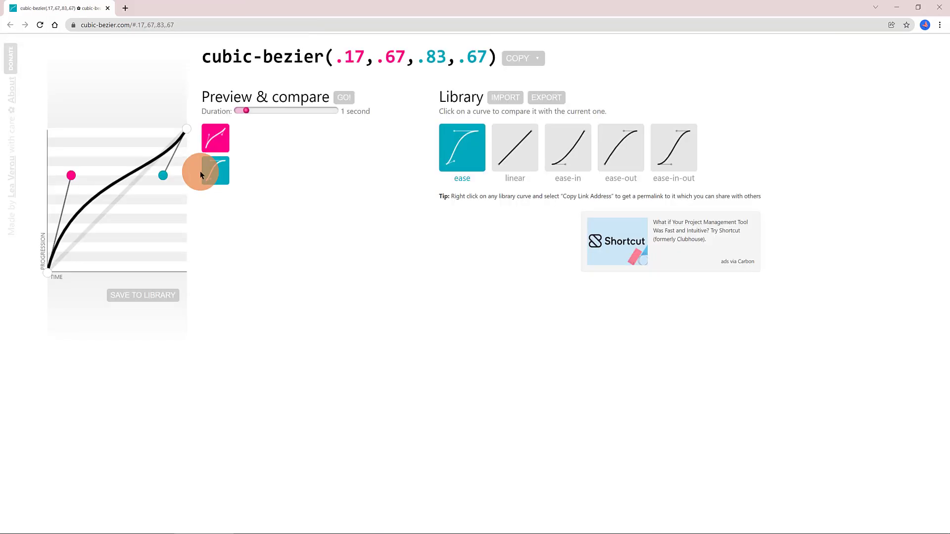
Step: Drag the control points to cubic-bezier(.04,.92,.41,.87) and set a 0.5-second preview duration
{"action": "left_click_drag", "start_coordinate": [162, 178], "coordinate": [247, 228]}
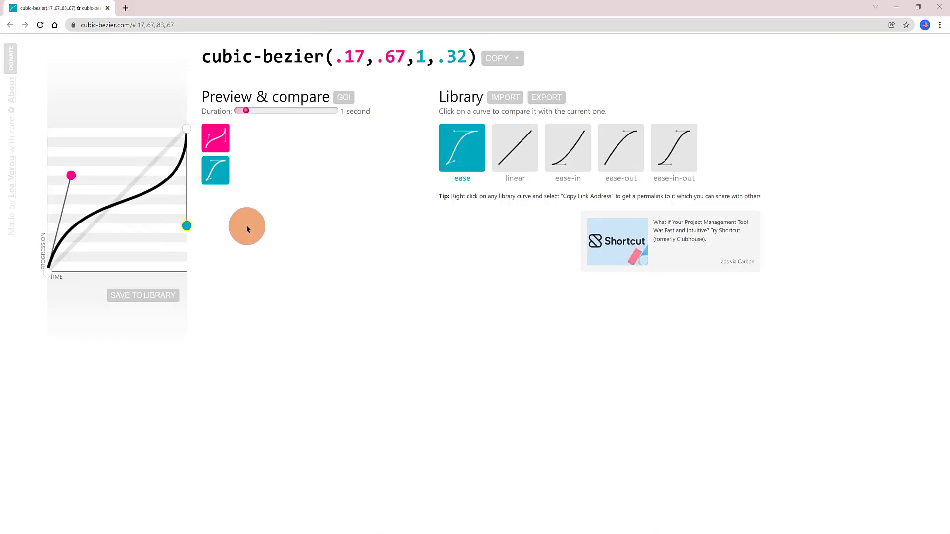
{"action": "left_click_drag", "start_coordinate": [72, 180], "coordinate": [53, 140]}
{"action": "left_click_drag", "start_coordinate": [186, 226], "coordinate": [104, 146]}
{"action": "left_click_drag", "start_coordinate": [246, 113], "coordinate": [270, 114]}
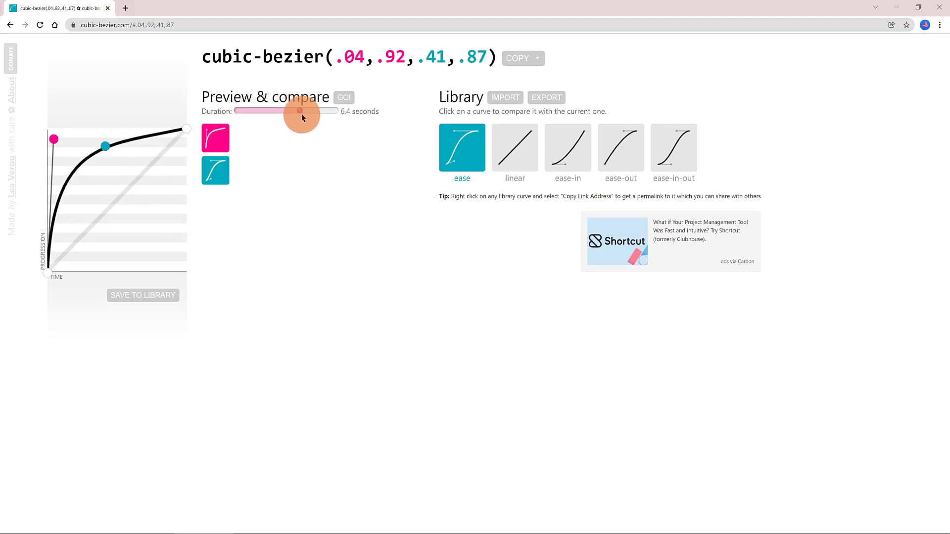
{"action": "left_click", "coordinate": [939, 7]}
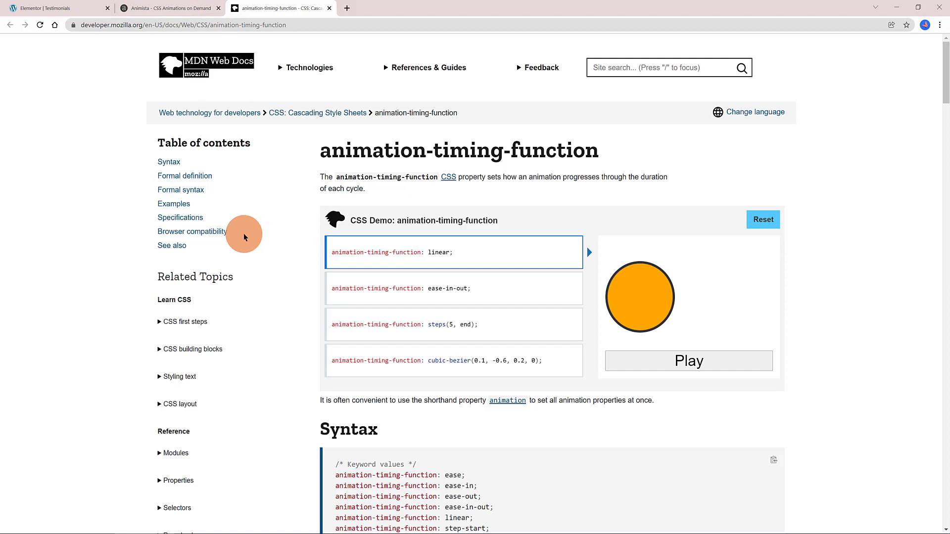
Step: Play MDN's timing-function demo, close it, and select the -webkit- keyframes block in Elementor
{"action": "scroll", "coordinate": [272, 229], "scroll_direction": "down", "scroll_amount": 1}
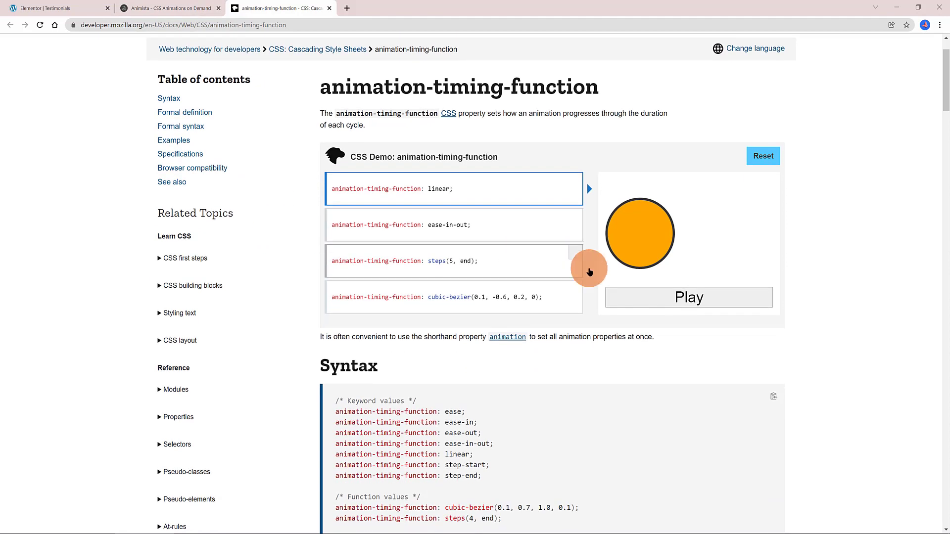
{"action": "left_click", "coordinate": [641, 297]}
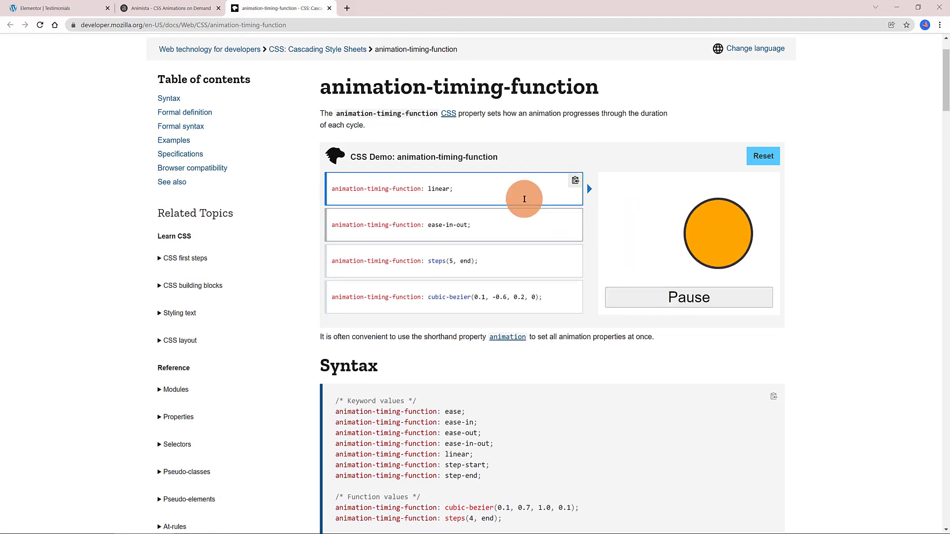
{"action": "key", "text": "ctrl+w"}
{"action": "left_click_drag", "start_coordinate": [33, 367], "coordinate": [107, 442]}
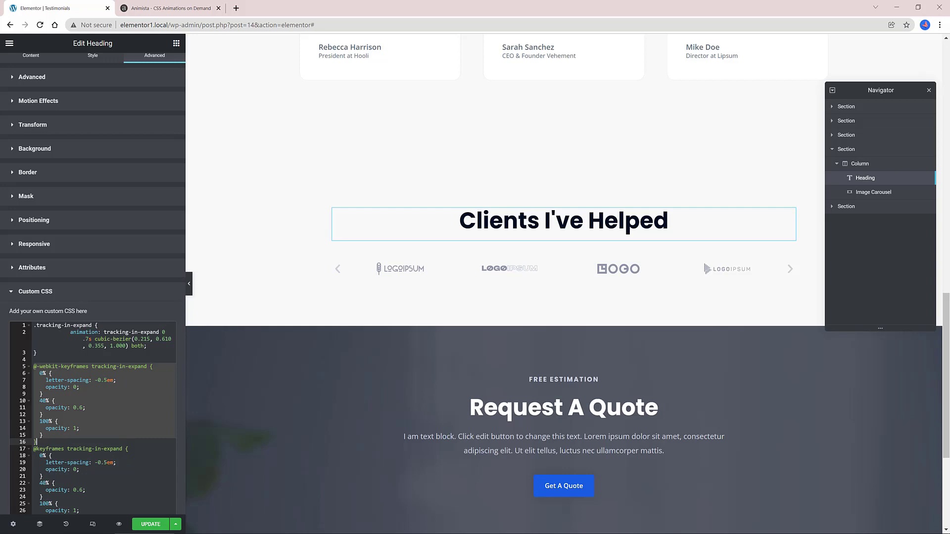
{"action": "left_click_drag", "start_coordinate": [822, 195], "coordinate": [221, 9]}
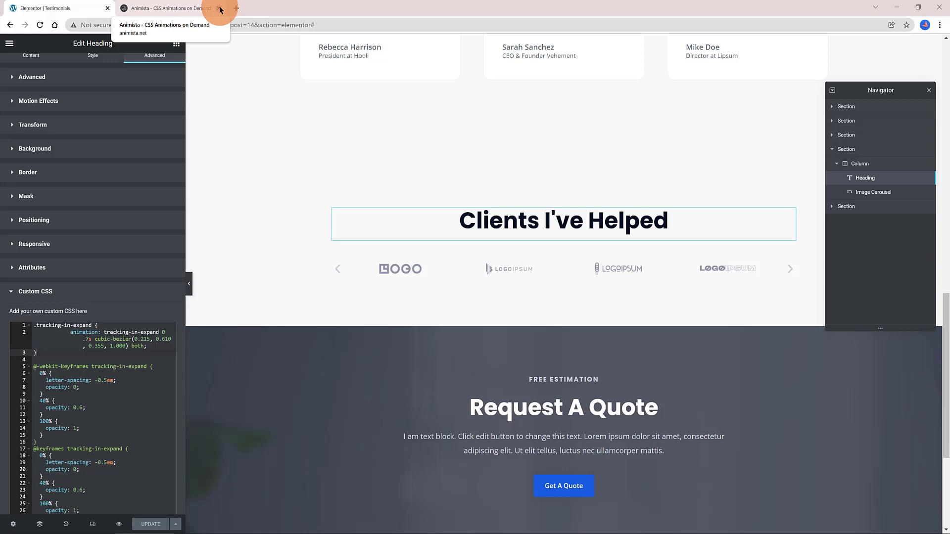
Step: Close Animista, reach the Dashboard via Finder 'das', and open Why Choose Me in Elementor
{"action": "left_click", "coordinate": [220, 9]}
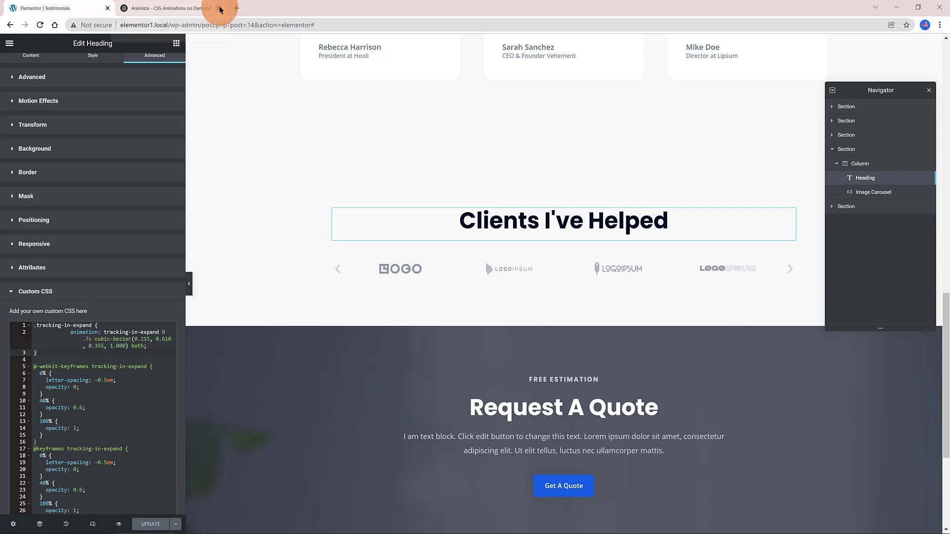
{"action": "key", "text": "ctrl+e"}
{"action": "type", "text": "das"}
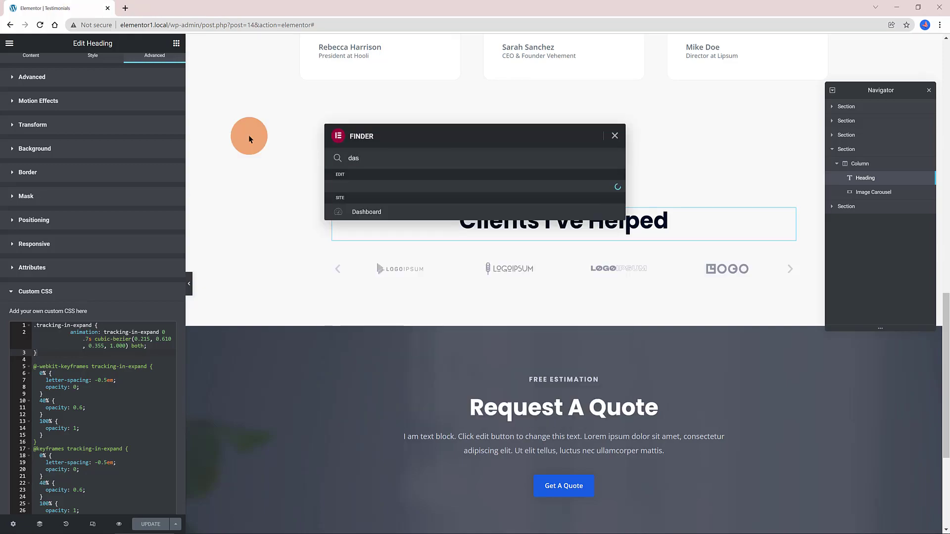
{"action": "key", "text": "Return"}
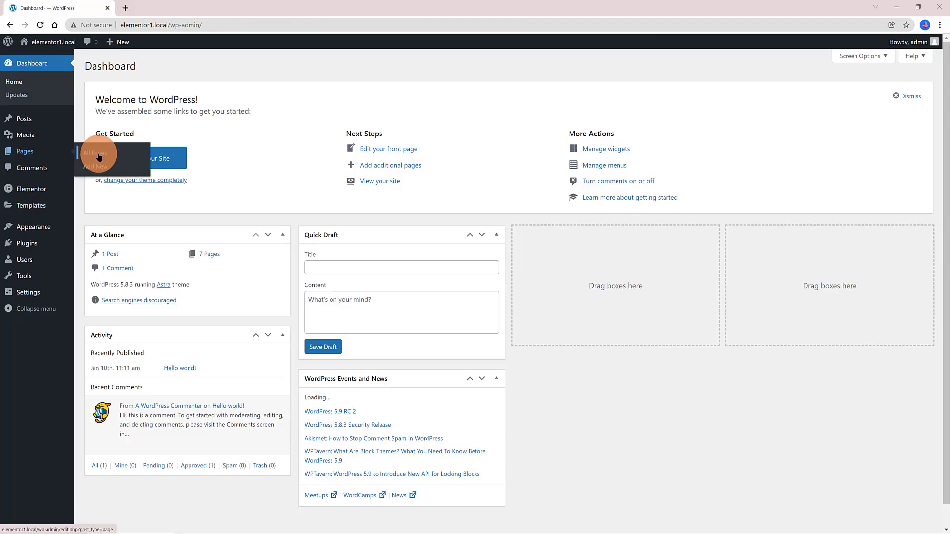
{"action": "left_click", "coordinate": [52, 156]}
{"action": "left_click", "coordinate": [205, 349]}
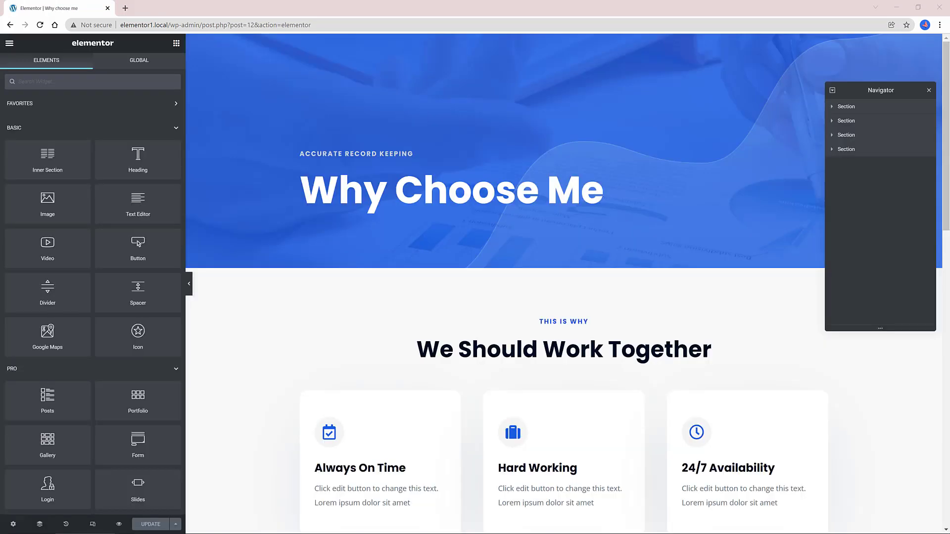
Step: Paste the gold .animate rule and myAnimation text-shadow keyframes into the heading's Custom CSS
{"action": "left_click", "coordinate": [66, 452]}
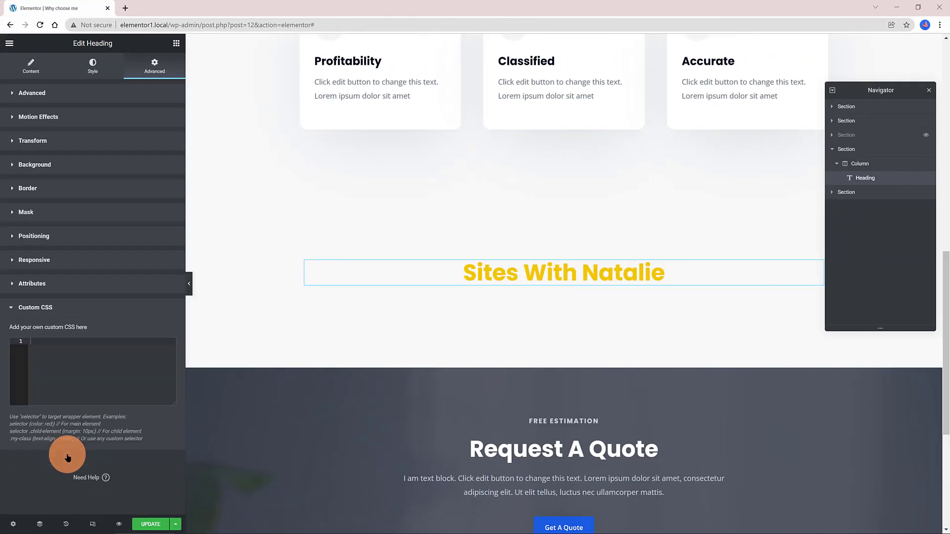
{"action": "left_click", "coordinate": [60, 354]}
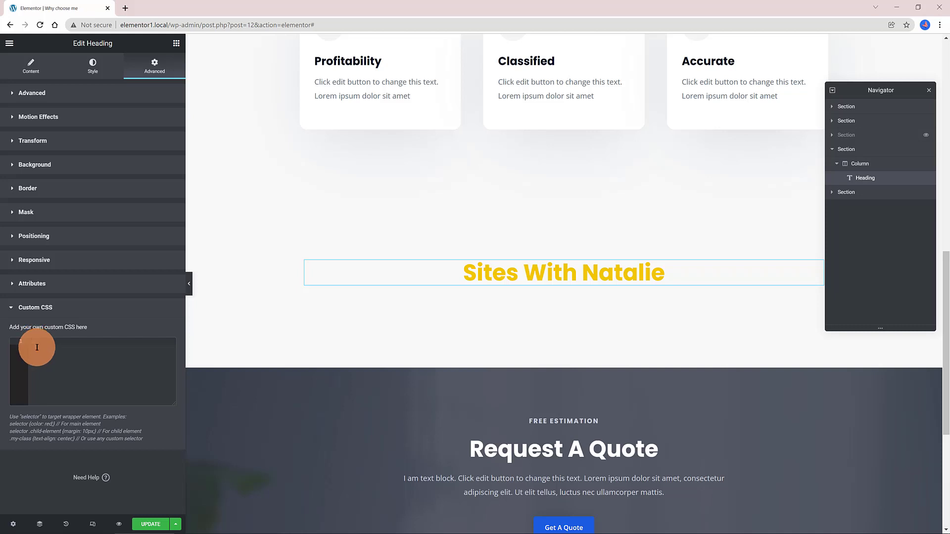
{"action": "key", "text": "ctrl+v"}
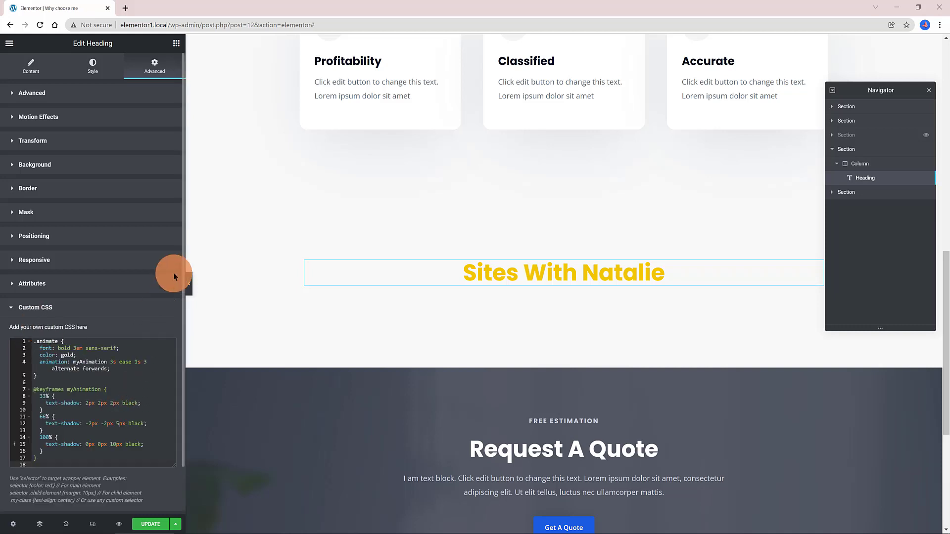
{"action": "scroll", "coordinate": [173, 275], "scroll_direction": "down", "scroll_amount": 2}
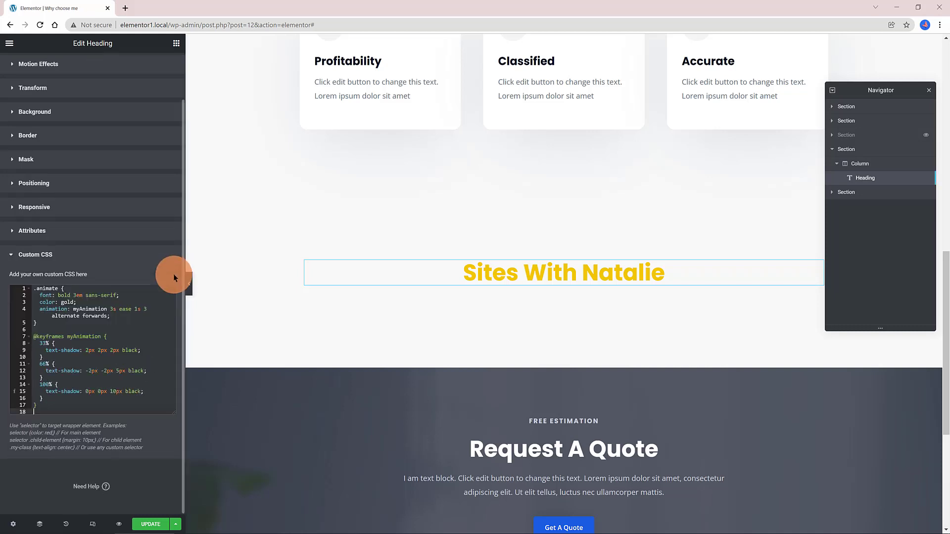
Step: Copy the class name 'animate' from the top of the custom CSS
{"action": "left_click", "coordinate": [39, 288]}
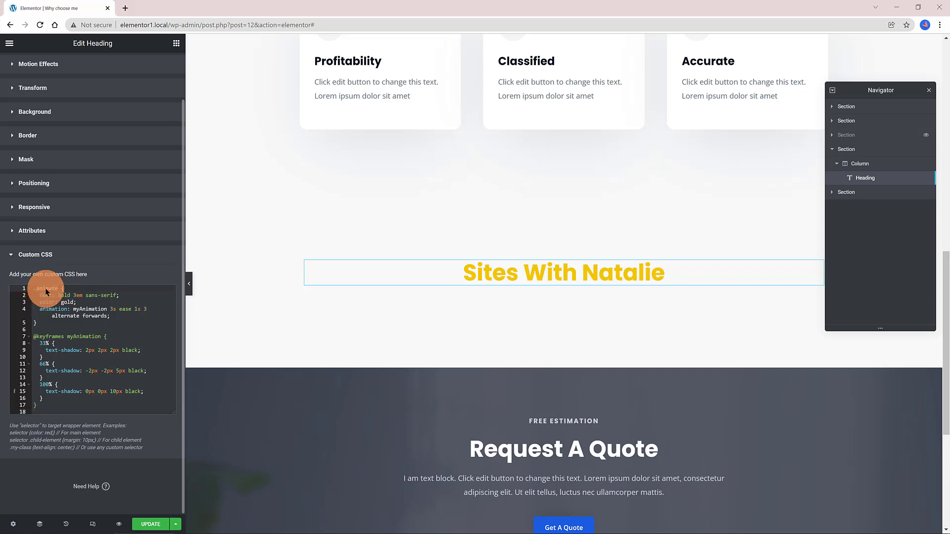
{"action": "right_click", "coordinate": [46, 292]}
{"action": "left_click", "coordinate": [74, 316]}
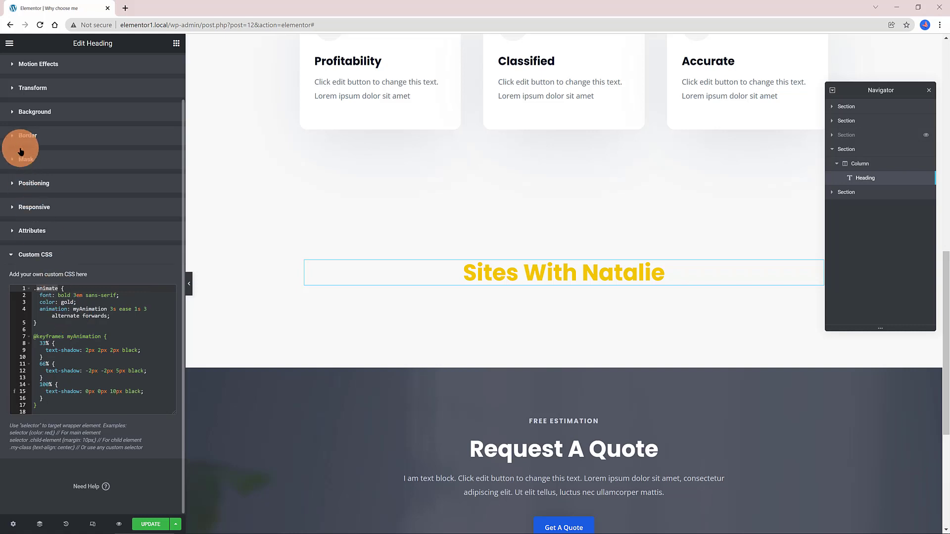
{"action": "scroll", "coordinate": [68, 118], "scroll_direction": "up", "scroll_amount": 1}
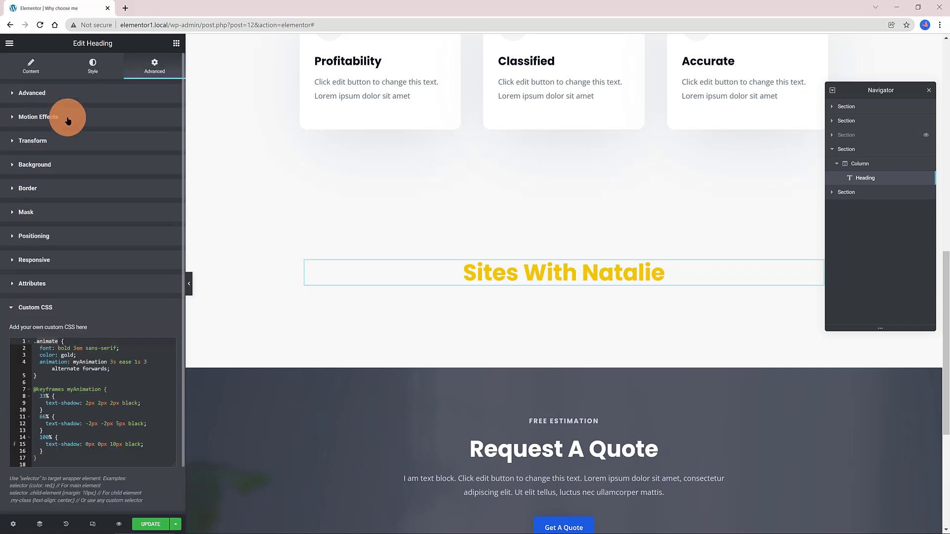
Step: Enter 'animate' as the heading's CSS class and toggle its Navigator visibility to replay
{"action": "left_click", "coordinate": [63, 93]}
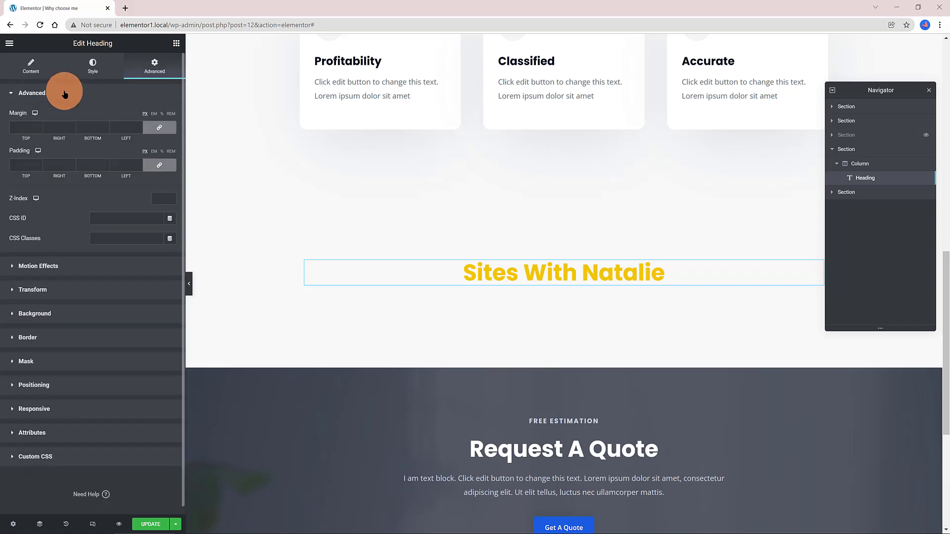
{"action": "left_click", "coordinate": [98, 239]}
{"action": "type", "text": "animate"}
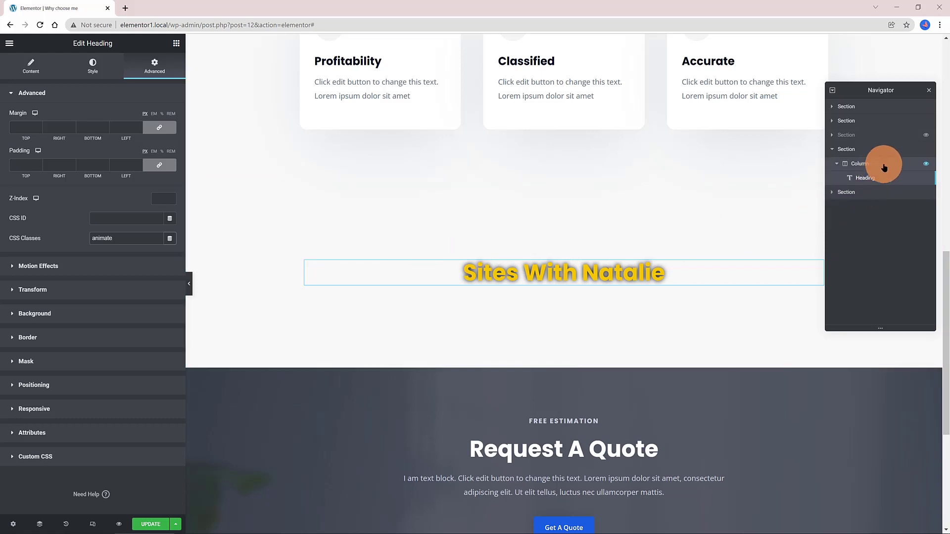
{"action": "left_click", "coordinate": [926, 179]}
{"action": "left_click", "coordinate": [926, 180]}
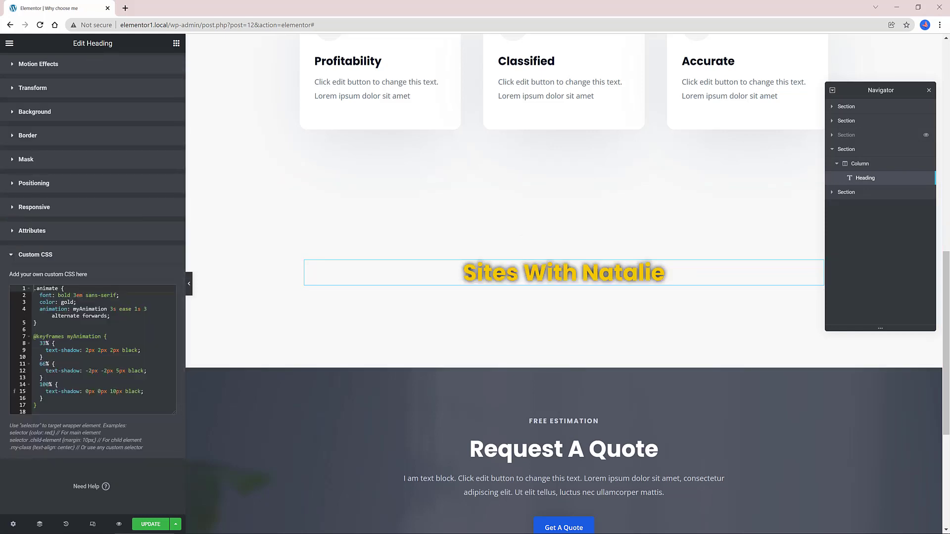
Step: Highlight the myAnimation keyframes block in the heading's Custom CSS
{"action": "left_click", "coordinate": [33, 291]}
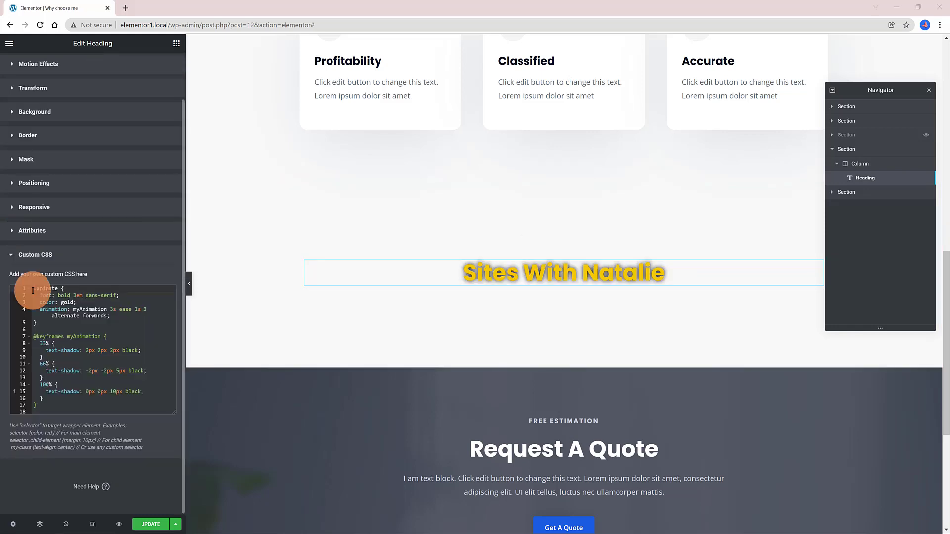
{"action": "left_click", "coordinate": [124, 319]}
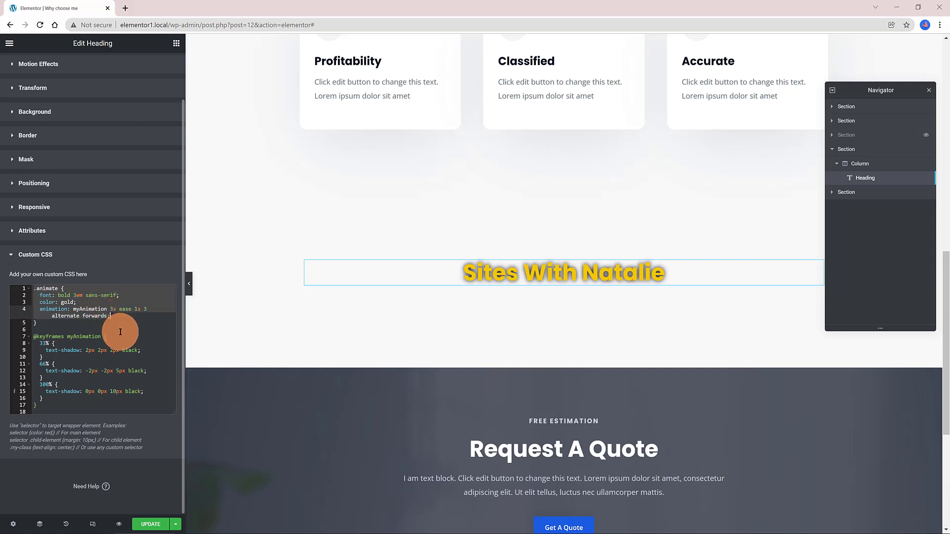
{"action": "left_click", "coordinate": [101, 334]}
{"action": "left_click_drag", "start_coordinate": [31, 336], "coordinate": [131, 411]}
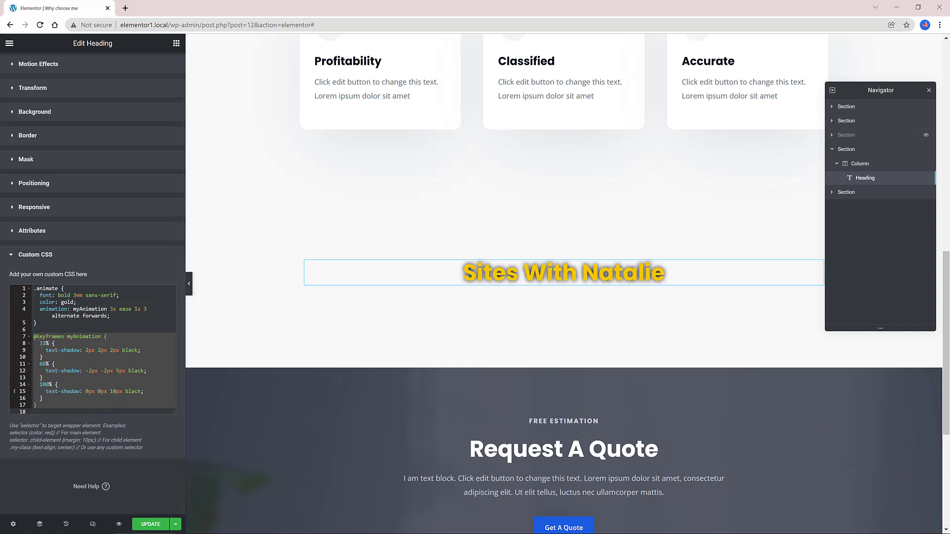
Step: Change the 66% keyframe shadow colour from black to red, replay the animation, then retype it as blue
{"action": "left_click", "coordinate": [126, 372]}
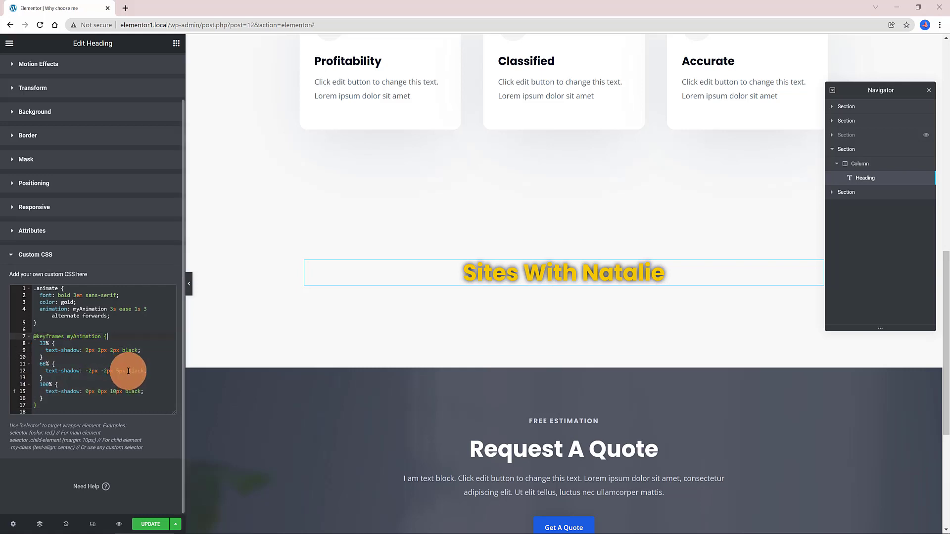
{"action": "left_click_drag", "start_coordinate": [128, 371], "coordinate": [151, 371]}
{"action": "type", "text": "r"}
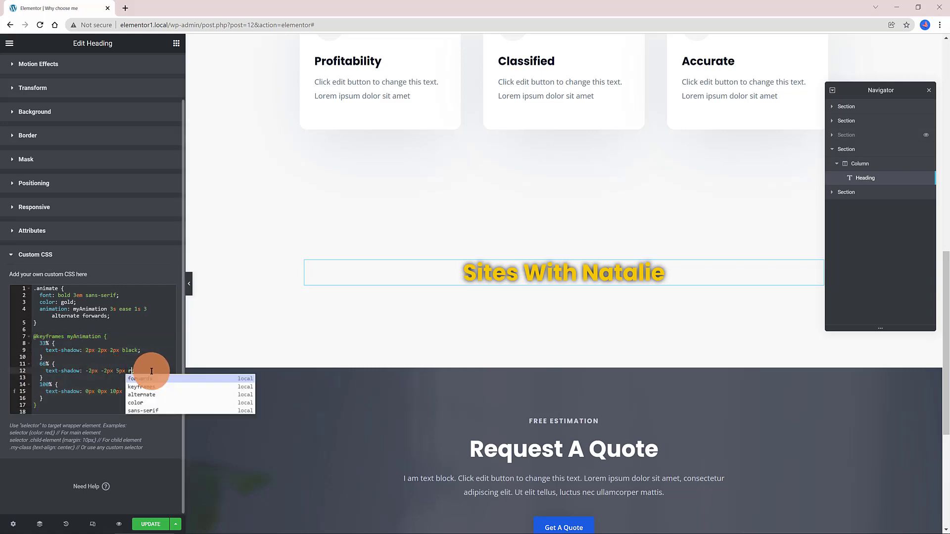
{"action": "type", "text": "ed;"}
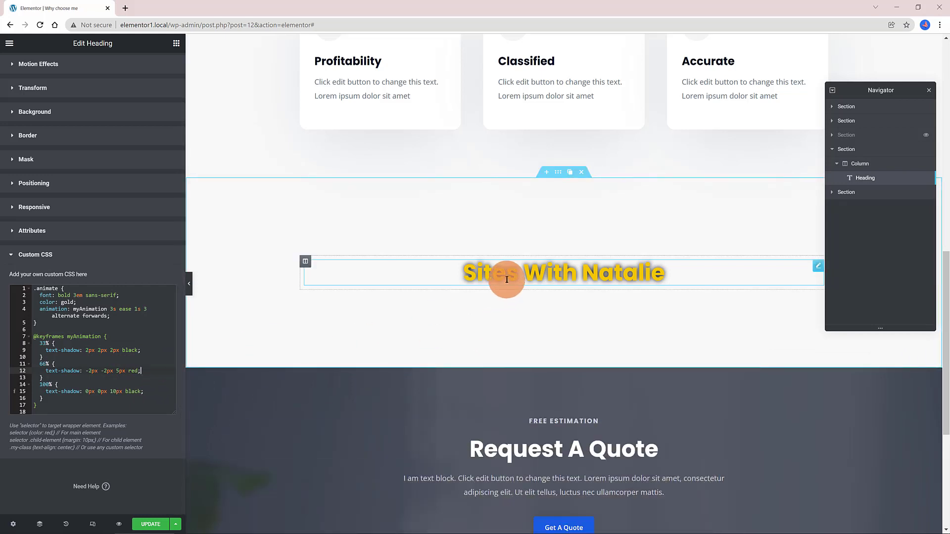
{"action": "left_click", "coordinate": [927, 179]}
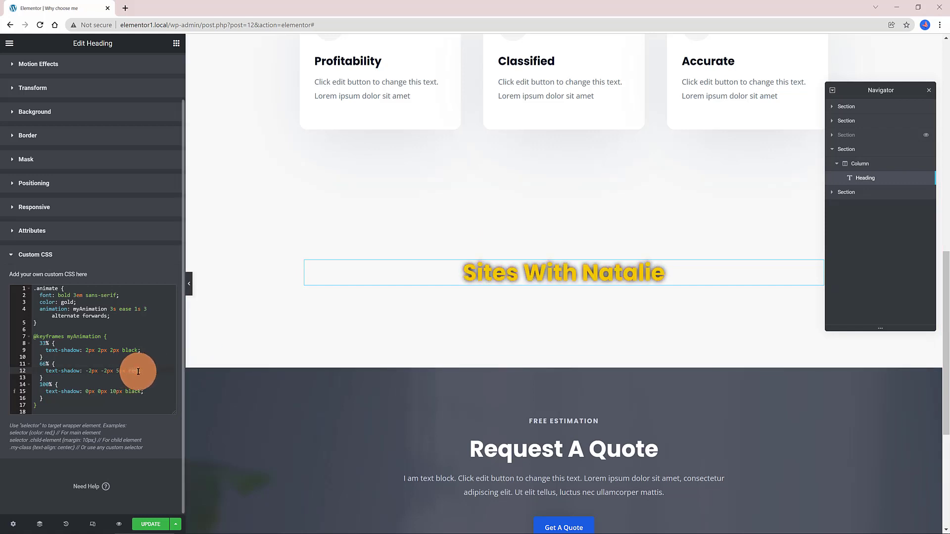
{"action": "type", "text": "blu"}
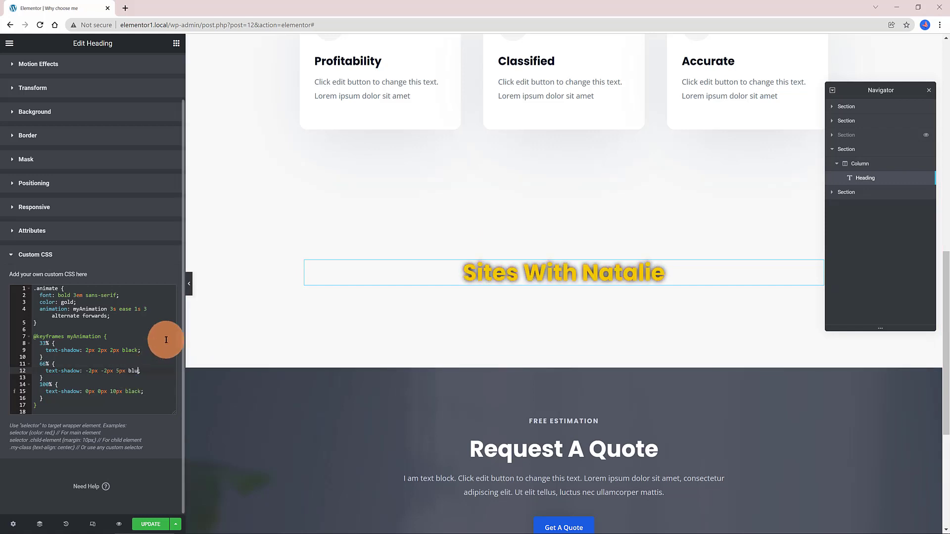
{"action": "type", "text": "e"}
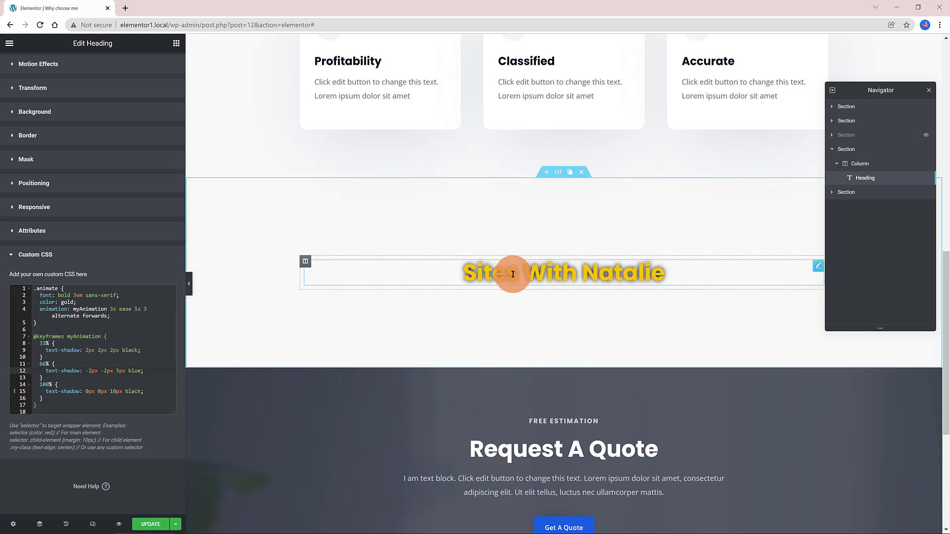
Step: Preview the blue shadow, then restore the 66% keyframe colour to black and replay the heading animation
{"action": "left_click", "coordinate": [926, 179]}
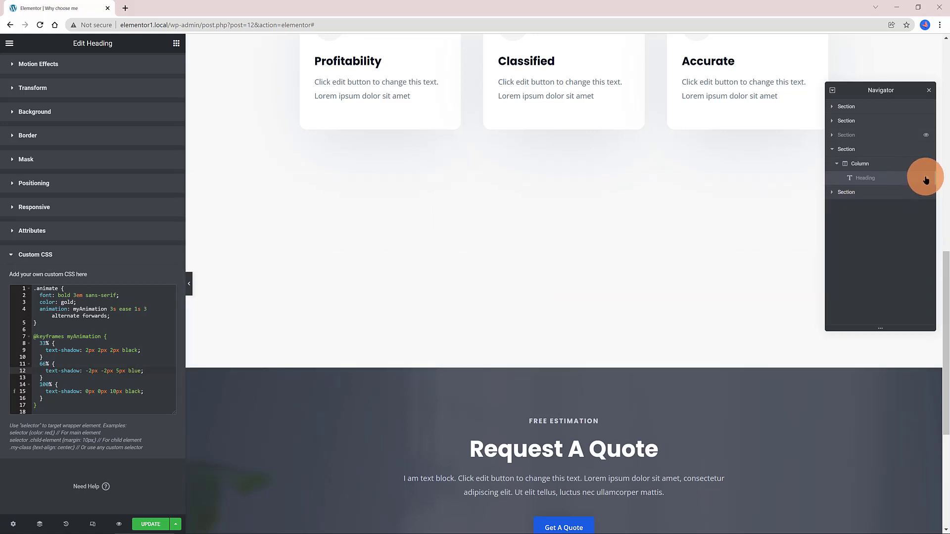
{"action": "left_click", "coordinate": [926, 179]}
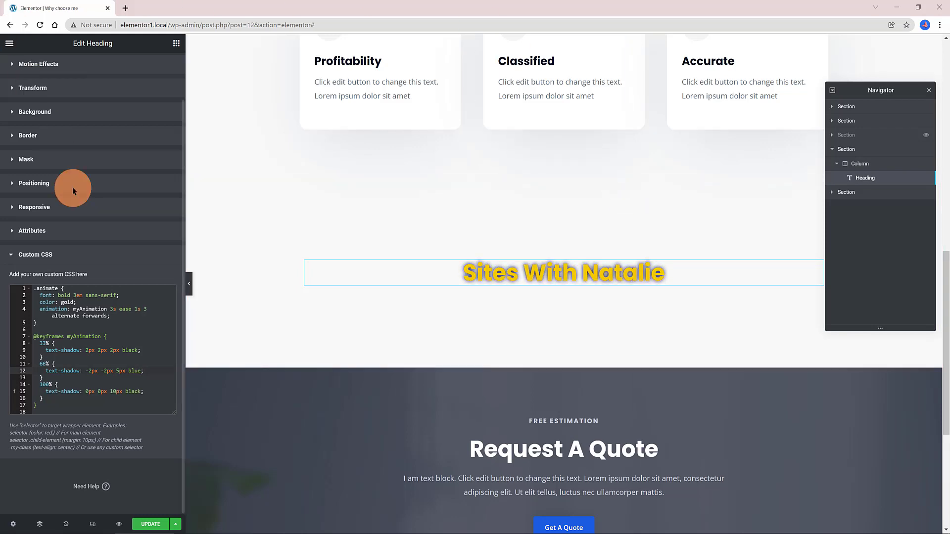
{"action": "left_click_drag", "start_coordinate": [155, 373], "coordinate": [139, 355]}
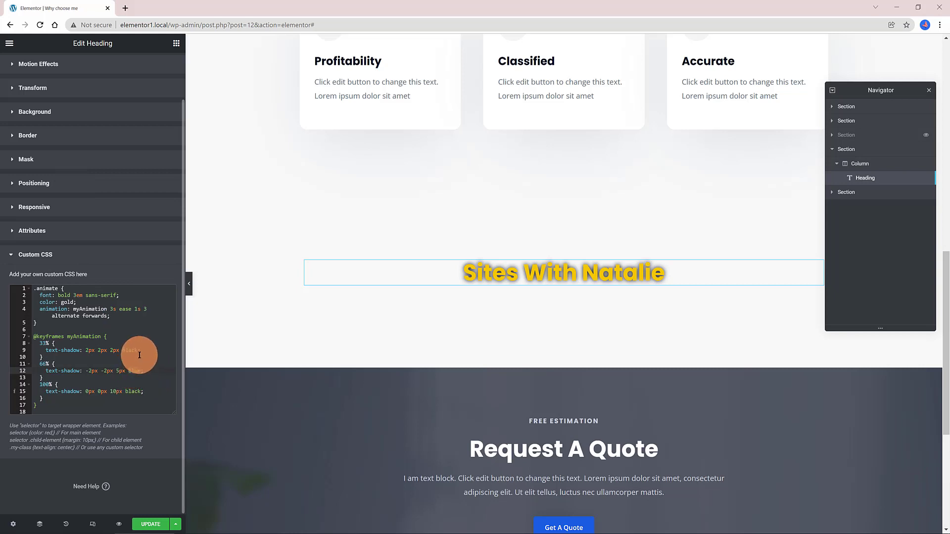
{"action": "type", "text": "b"}
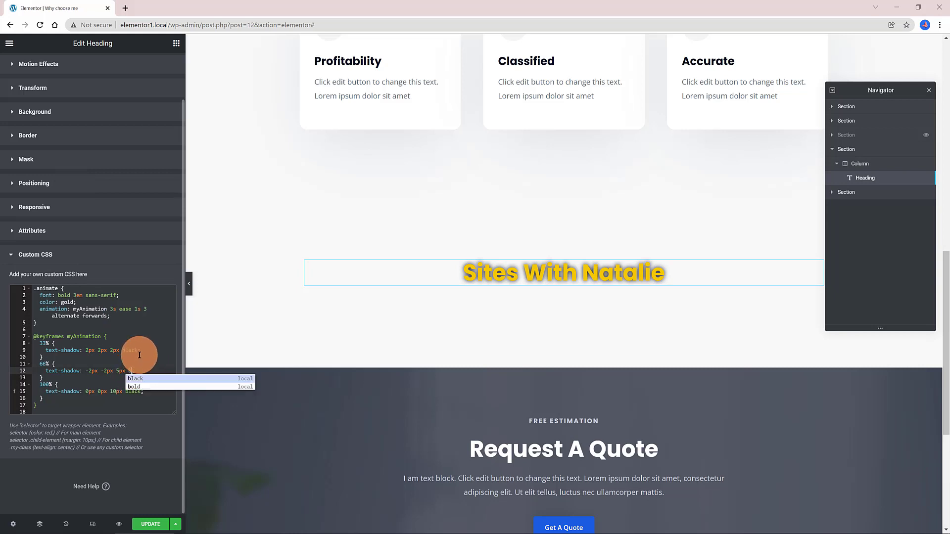
{"action": "type", "text": "lack;"}
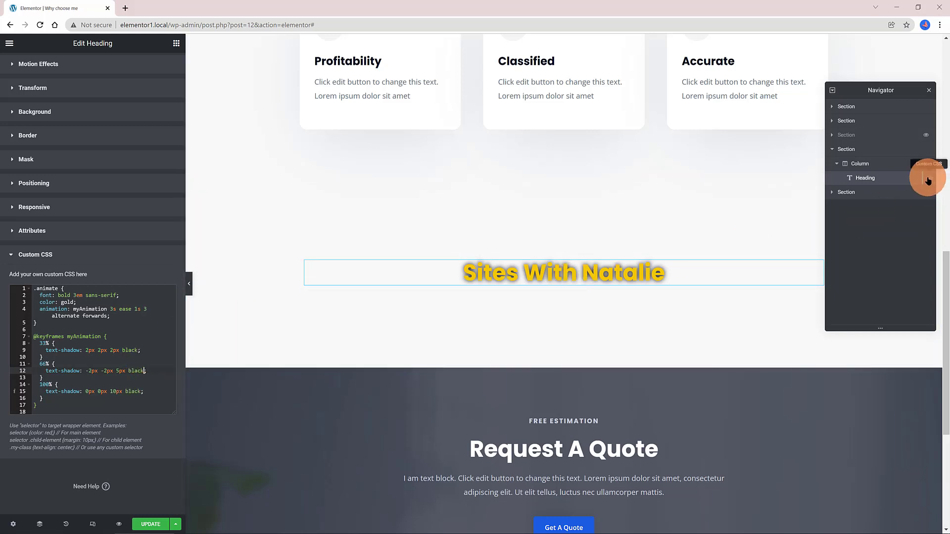
{"action": "left_click", "coordinate": [926, 178]}
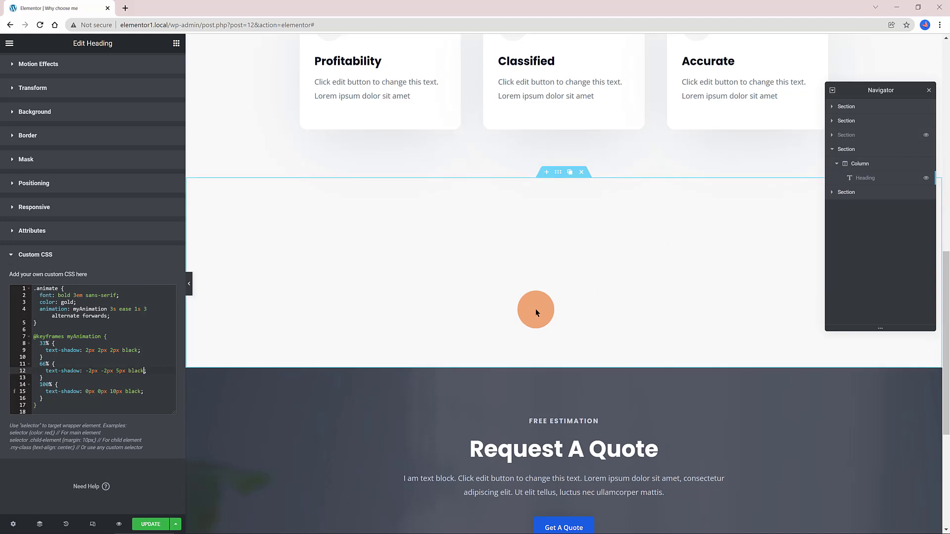
{"action": "left_click", "coordinate": [926, 178]}
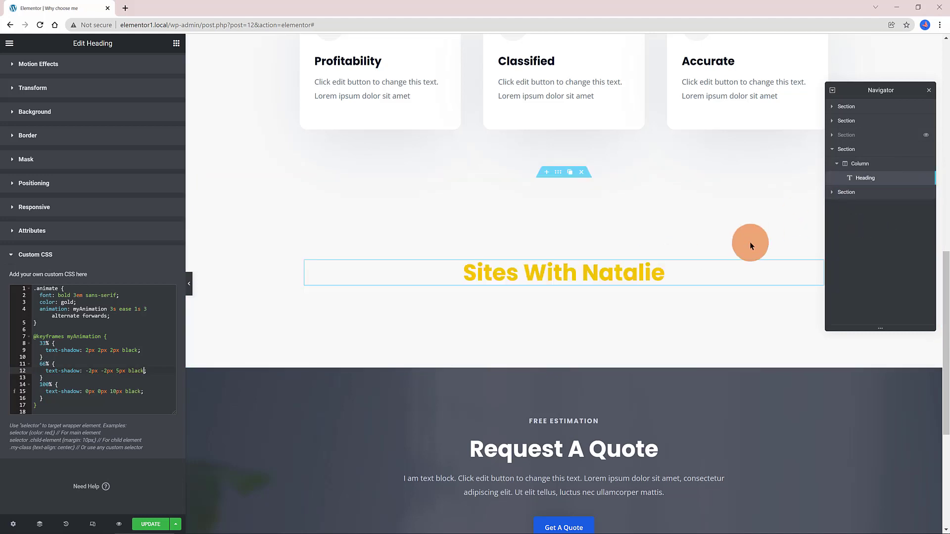